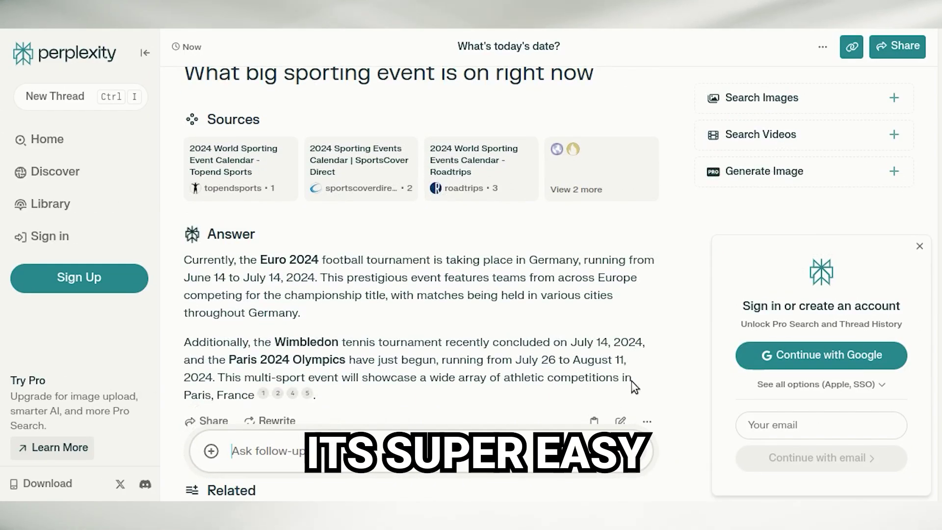
# - Ask follow-ups on the most successful Super Bowl team and what big sporting event is on right now
pyautogui.scroll(-2, 632, 387)
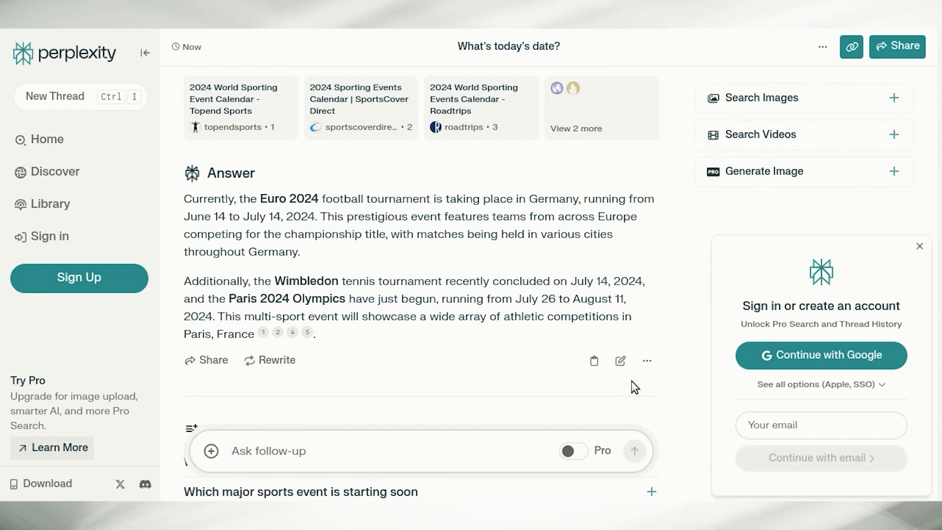
pyautogui.write('Who is the most successful team in the Super Bowl champio')
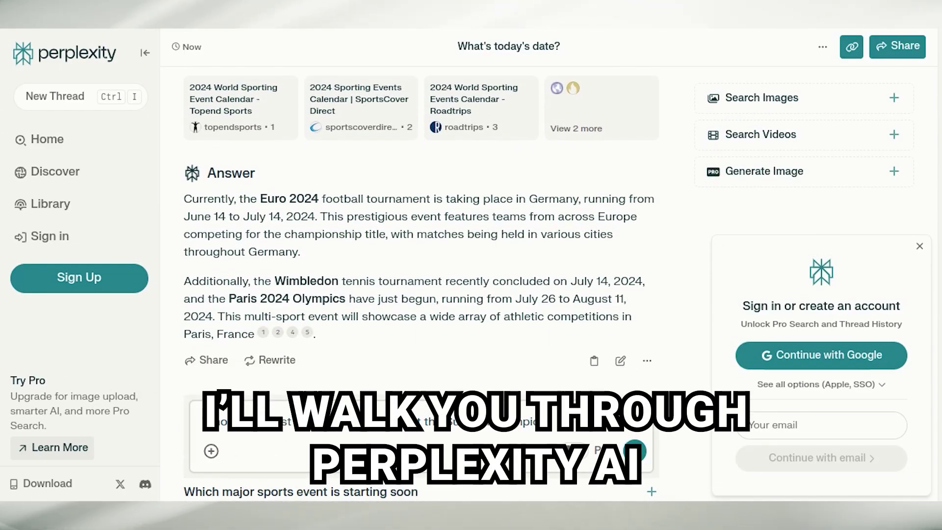
pyautogui.click(638, 450)
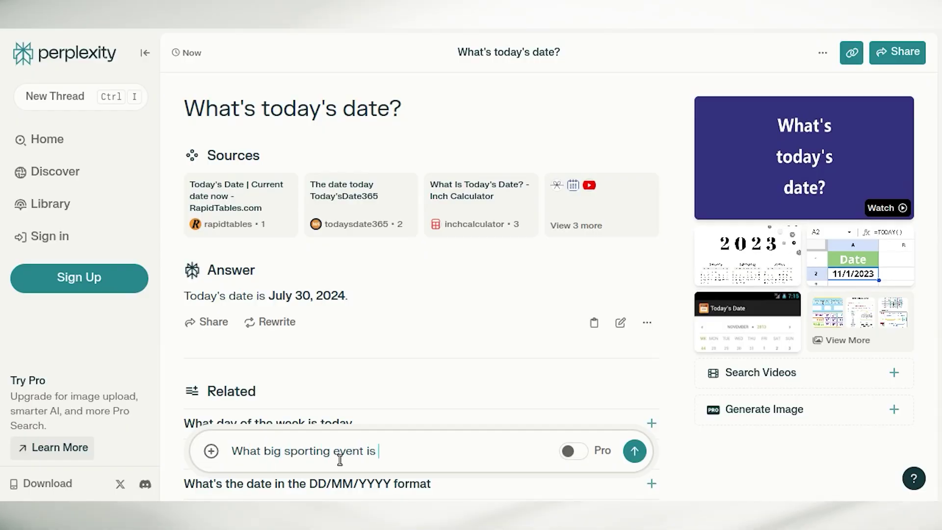
pyautogui.write('on right now')
pyautogui.click(637, 456)
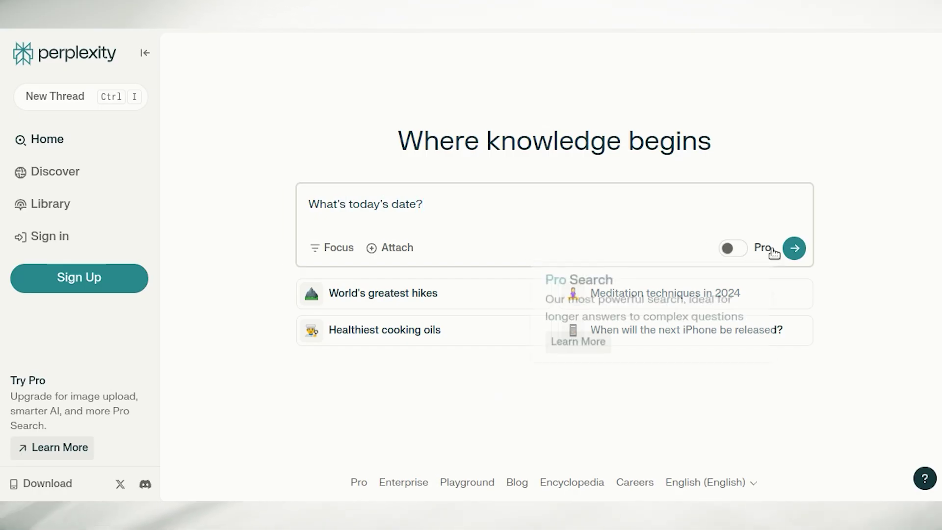
# - Submit 'What's today's date?' and a follow-up about the most recent gold medalist mentioned
pyautogui.click(791, 250)
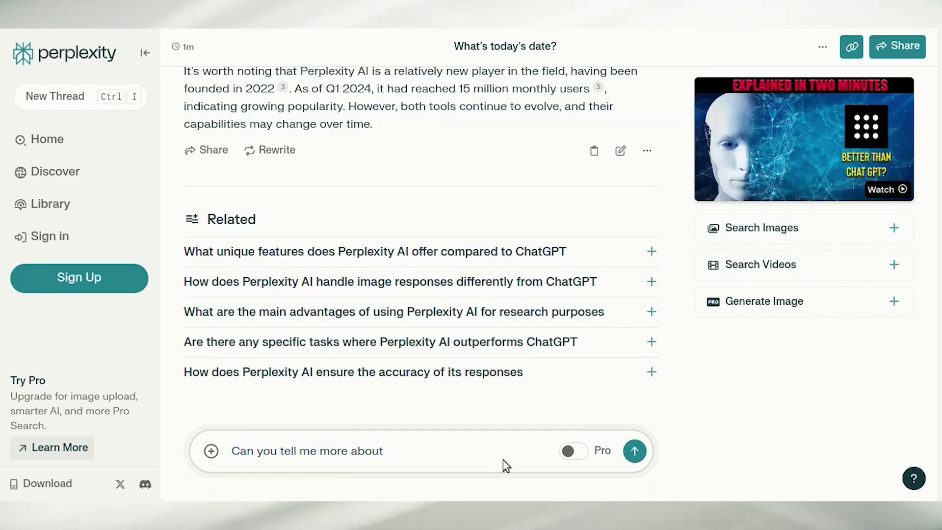
pyautogui.write('the most re')
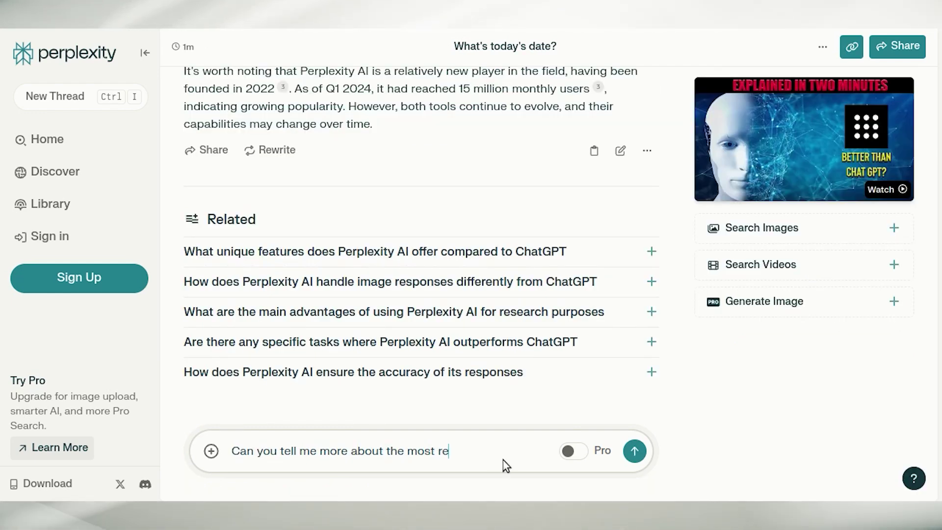
pyautogui.write('cent gold medalist you just mentioned?')
pyautogui.press('Return')
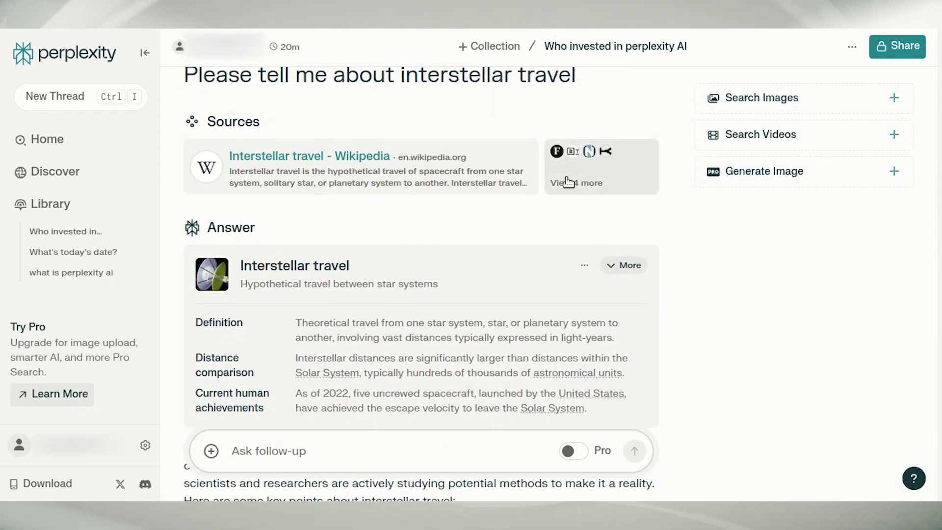
# - Submit the big sporting event question and review the resulting answer
pyautogui.scroll(2, 567, 182)
pyautogui.scroll(-6, 568, 180)
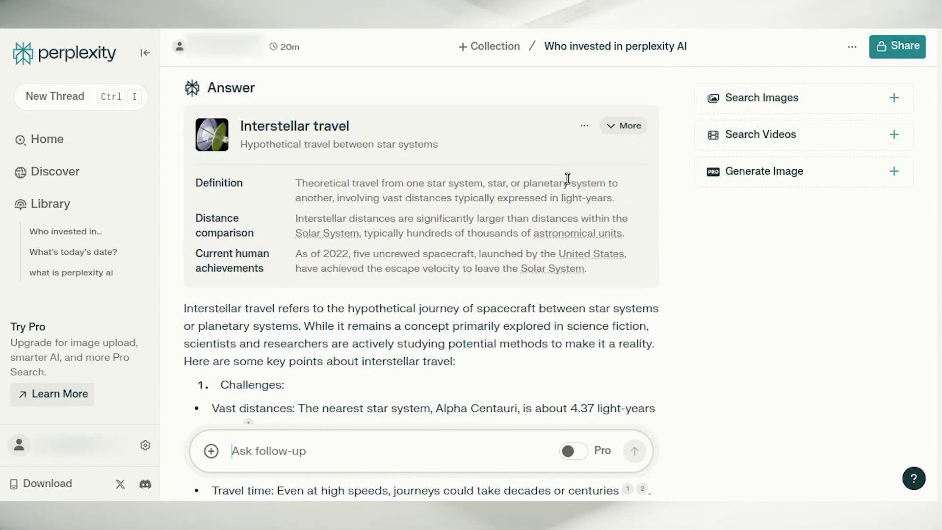
pyautogui.scroll(-3, 568, 178)
pyautogui.moveTo(279, 303)
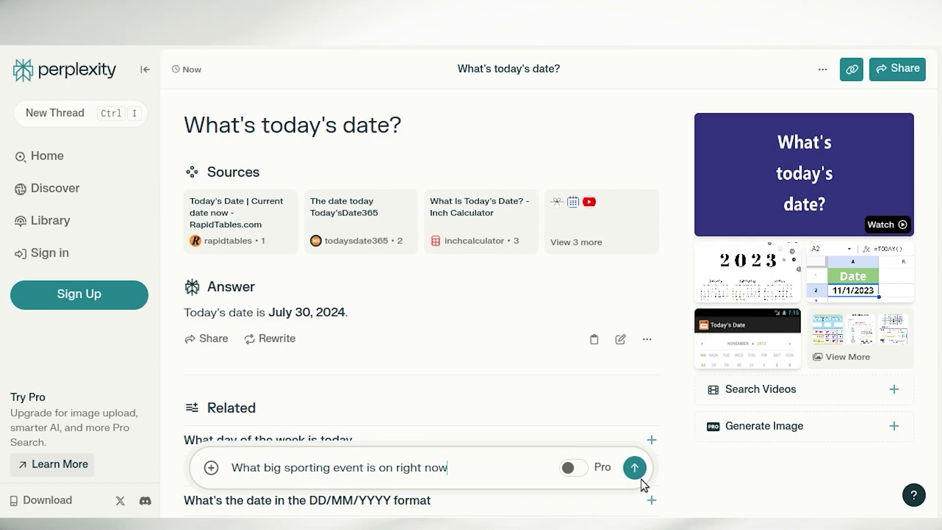
pyautogui.click(637, 473)
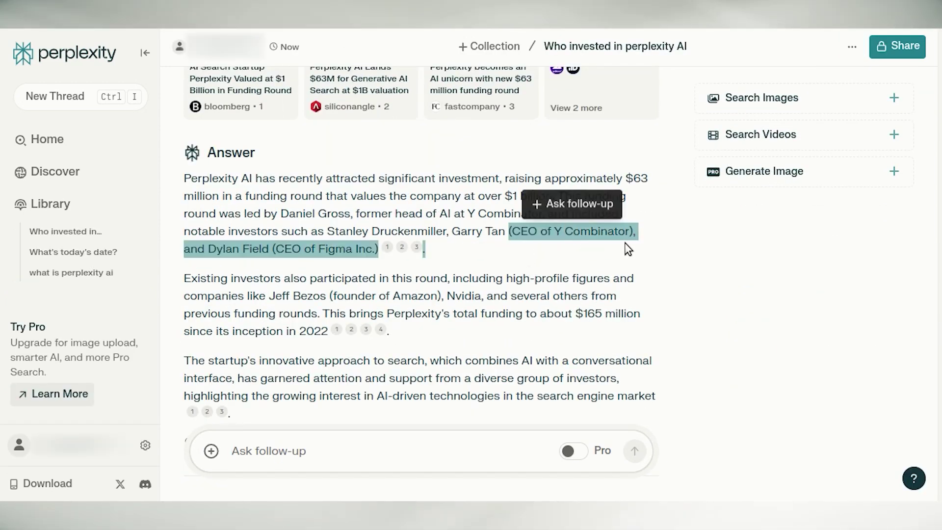
pyautogui.click(562, 337)
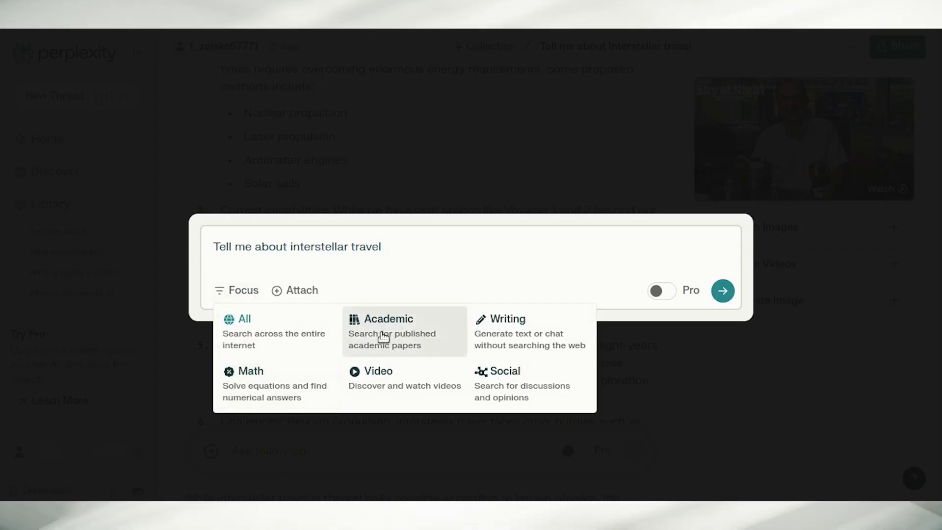
# - Run 'Tell me about interstellar travel' with Academic focus and check its full source list
pyautogui.click(383, 337)
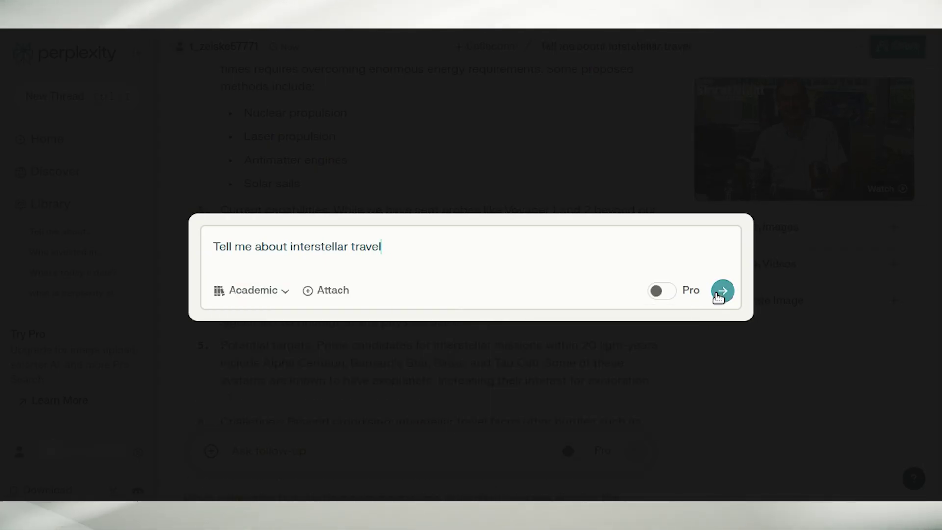
pyautogui.click(722, 291)
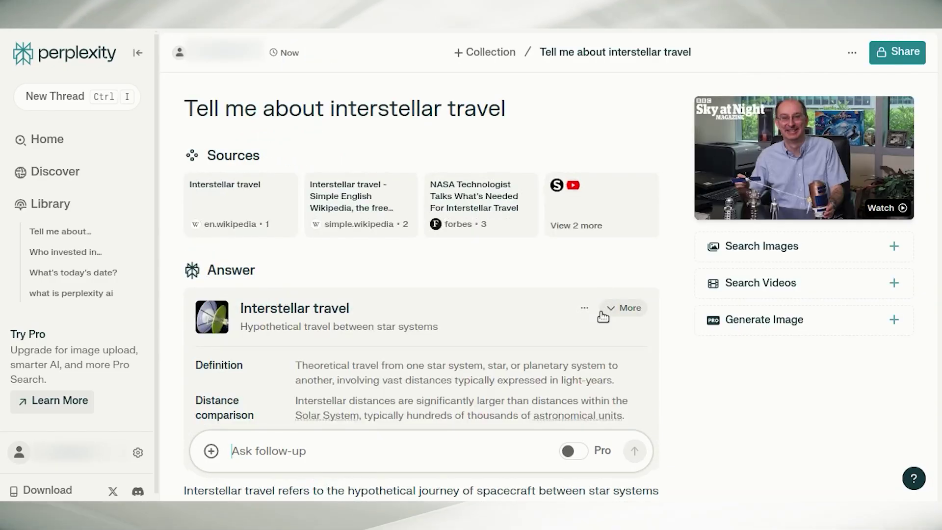
pyautogui.click(608, 196)
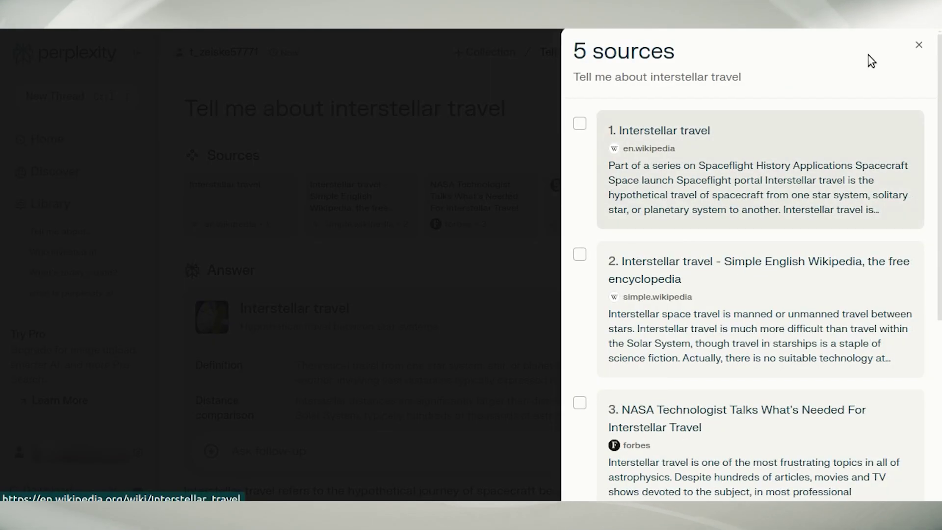
pyautogui.click(917, 47)
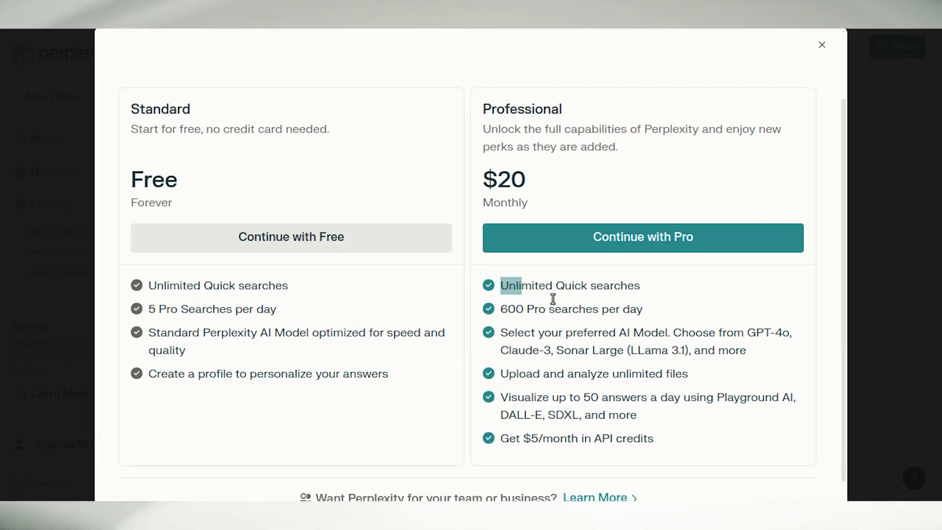
# - Highlight the Professional plan features and view all sources for the funding answer
pyautogui.moveTo(672, 324); pyautogui.dragTo(761, 397)
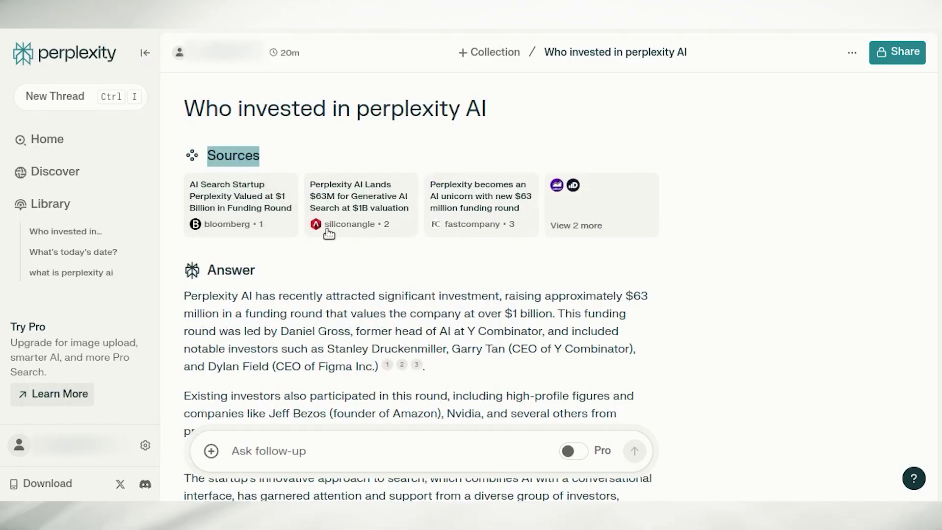
pyautogui.click(578, 215)
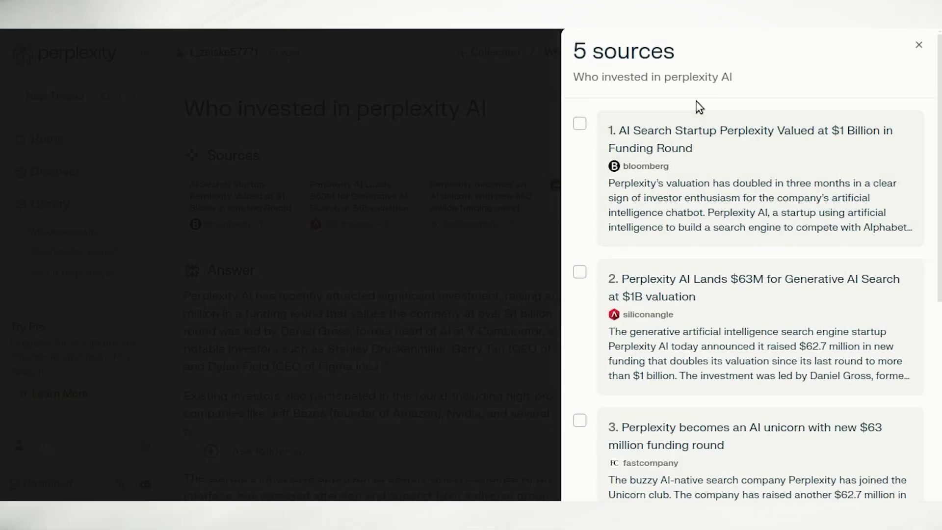
pyautogui.scroll(-5, 699, 106)
pyautogui.scroll(5, 700, 107)
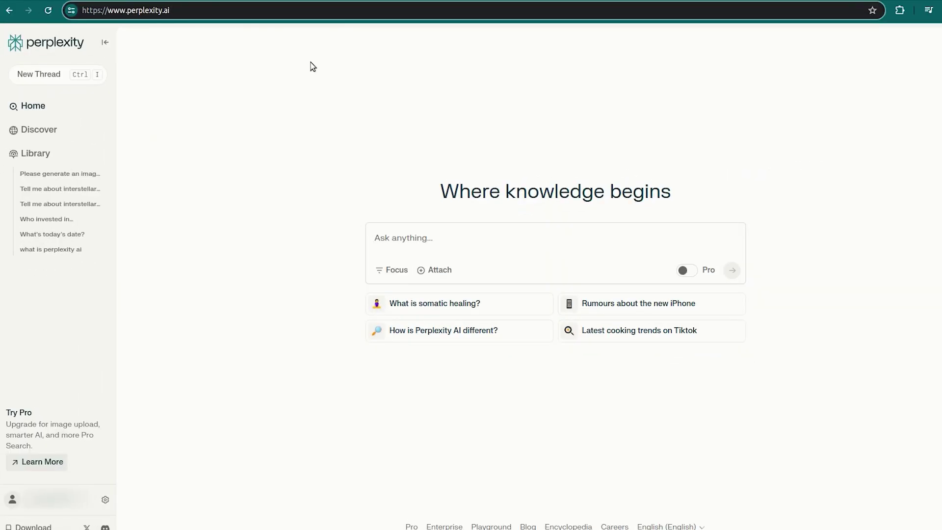
# - Reload Perplexity and ask 'what is quantum cpmputig', then look over the answer
pyautogui.press('Return')
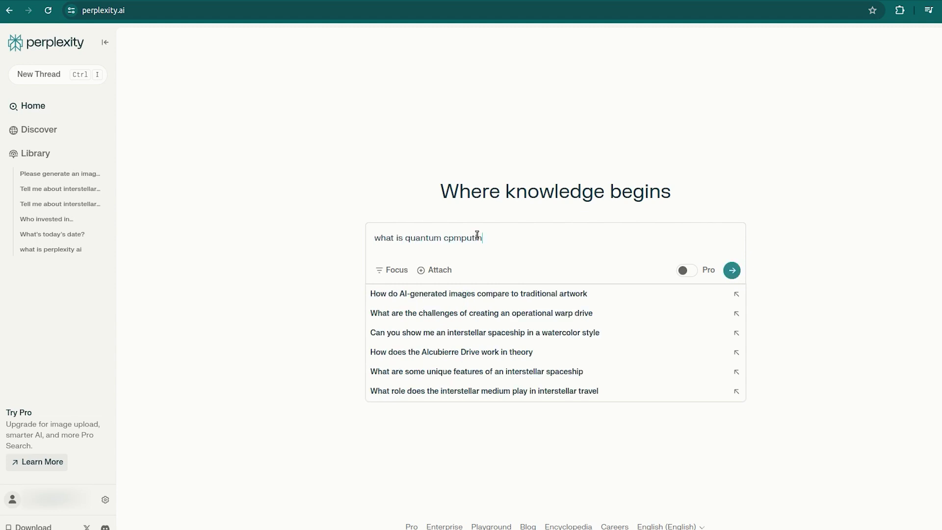
pyautogui.write('g')
pyautogui.press('Return')
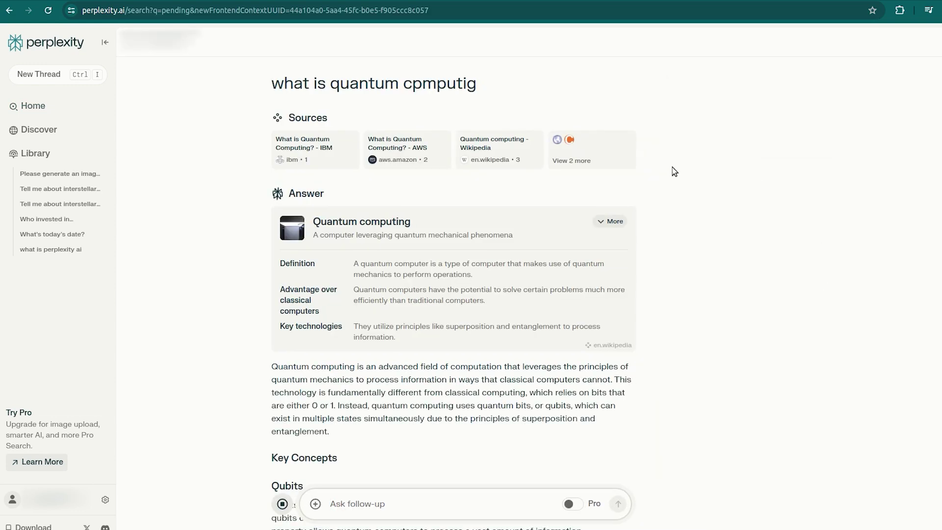
pyautogui.scroll(-2, 814, 219)
pyautogui.scroll(2, 692, 230)
pyautogui.scroll(-5, 522, 277)
pyautogui.scroll(6, 638, 319)
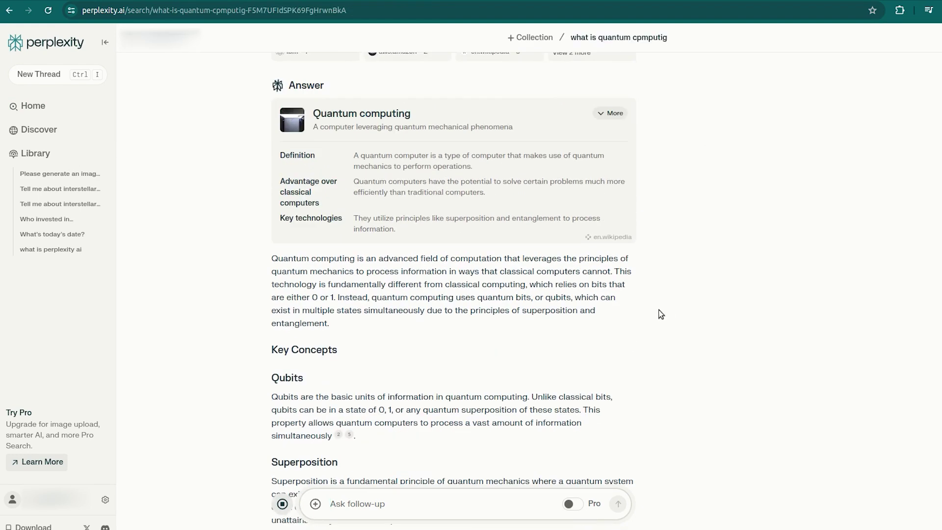
pyautogui.scroll(2, 262, 312)
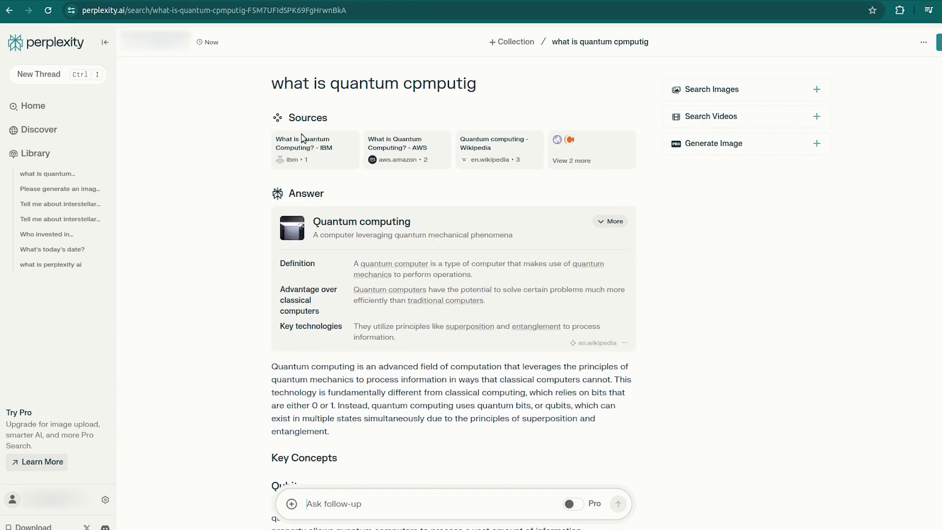
# - Review all five sources, then read through the full quantum computing explanation
pyautogui.click(597, 168)
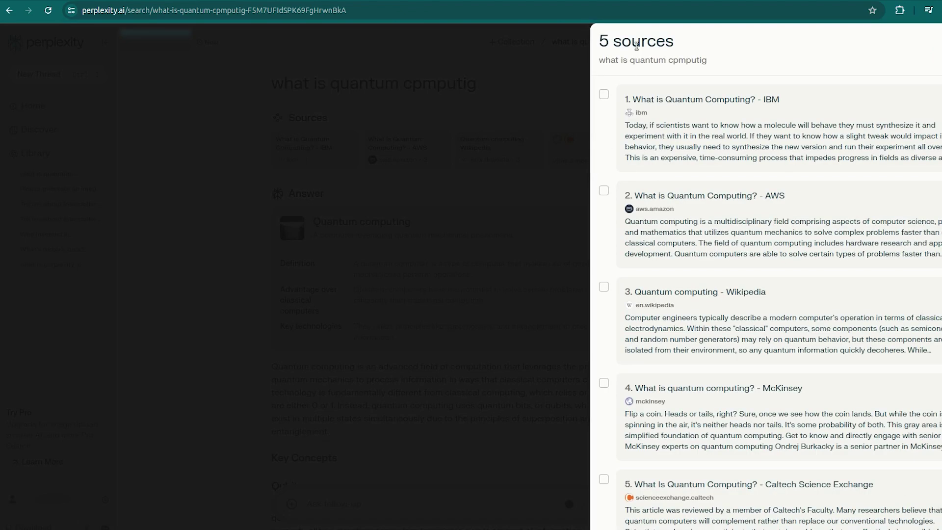
pyautogui.scroll(-1, 677, 429)
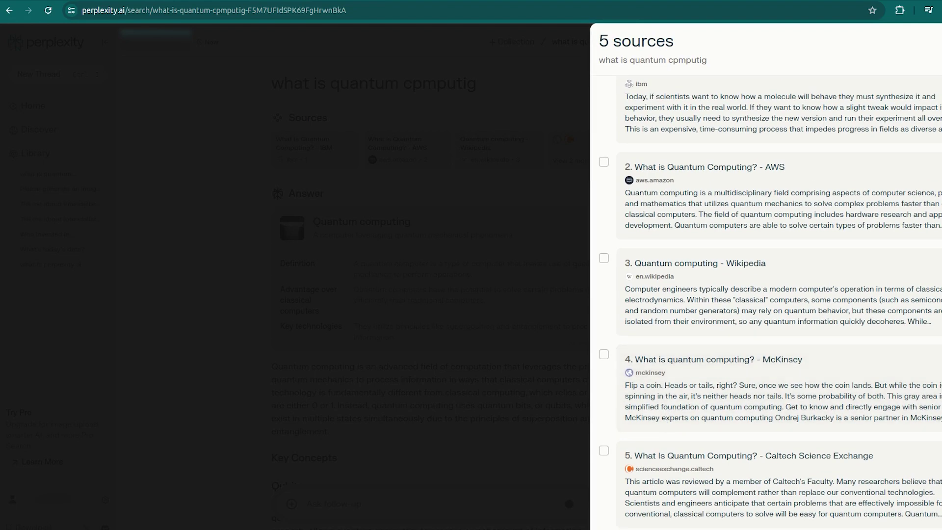
pyautogui.press('Escape')
pyautogui.scroll(-4, 819, 336)
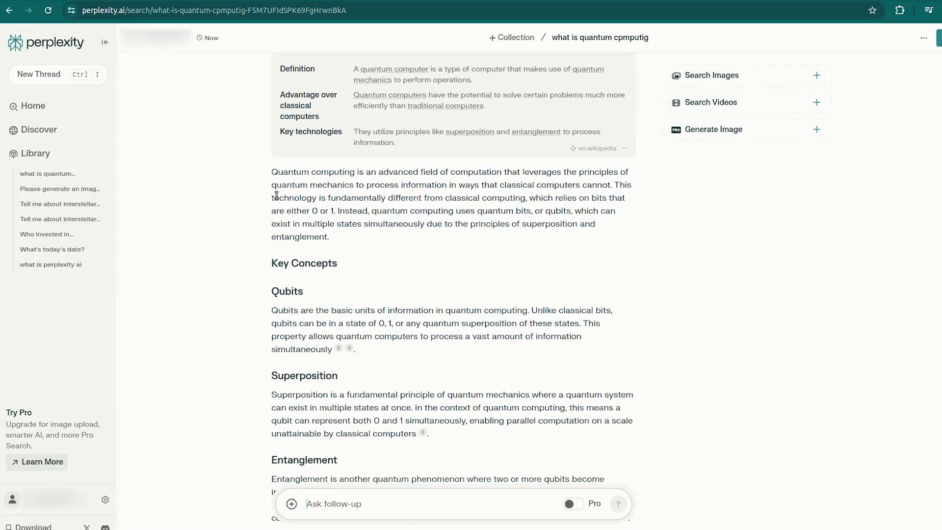
pyautogui.scroll(-7, 271, 176)
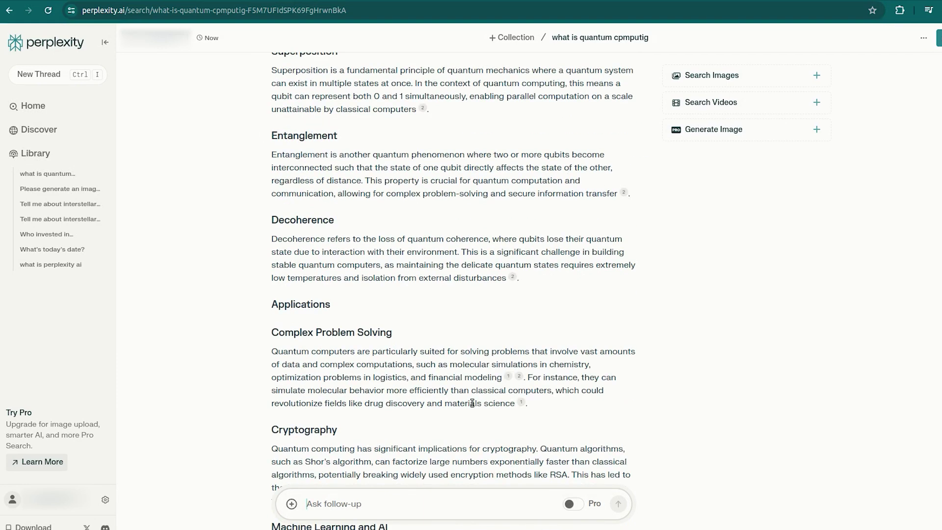
pyautogui.scroll(-3, 473, 403)
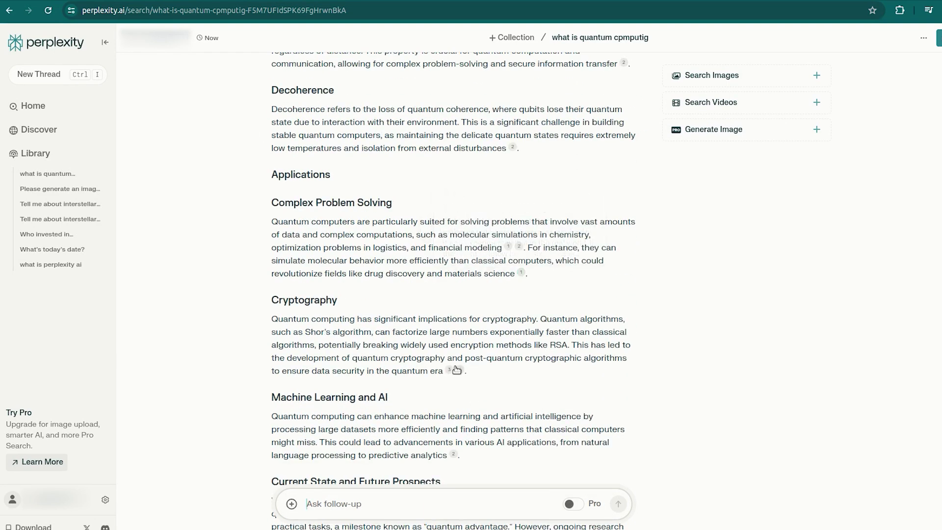
pyautogui.scroll(7, 465, 371)
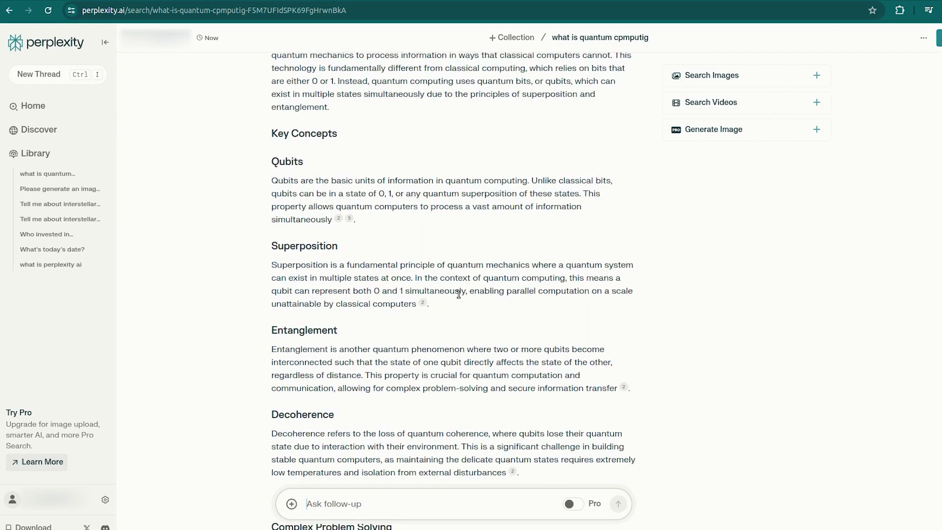
pyautogui.scroll(4, 459, 295)
pyautogui.scroll(-15, 543, 362)
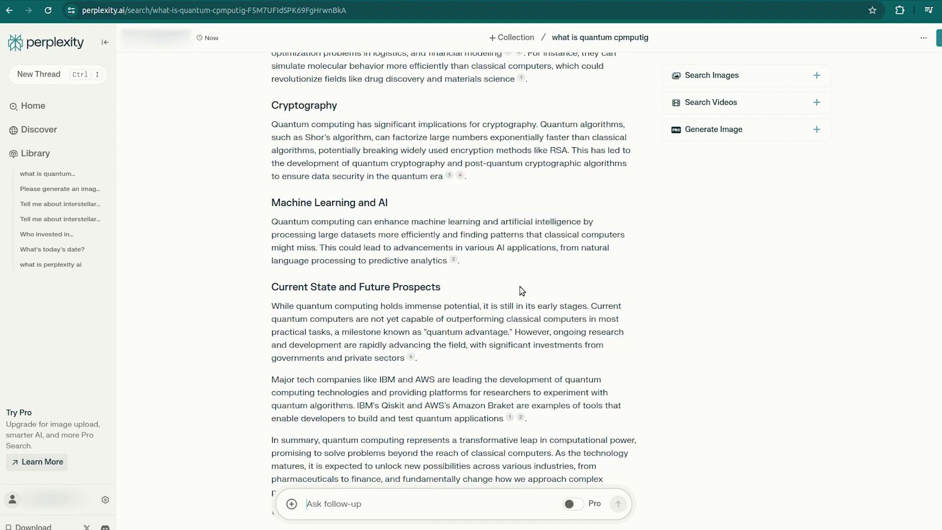
pyautogui.scroll(-1, 553, 310)
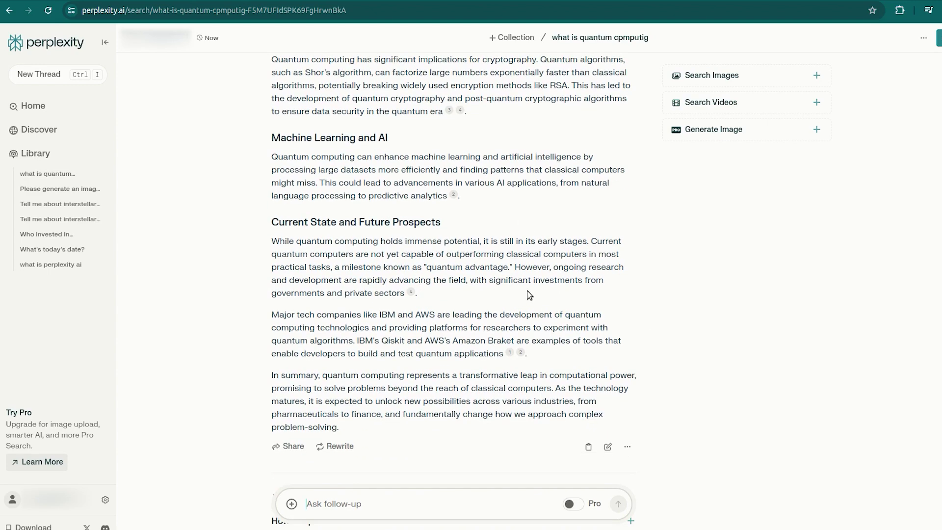
pyautogui.scroll(-3, 528, 296)
pyautogui.scroll(20, 528, 295)
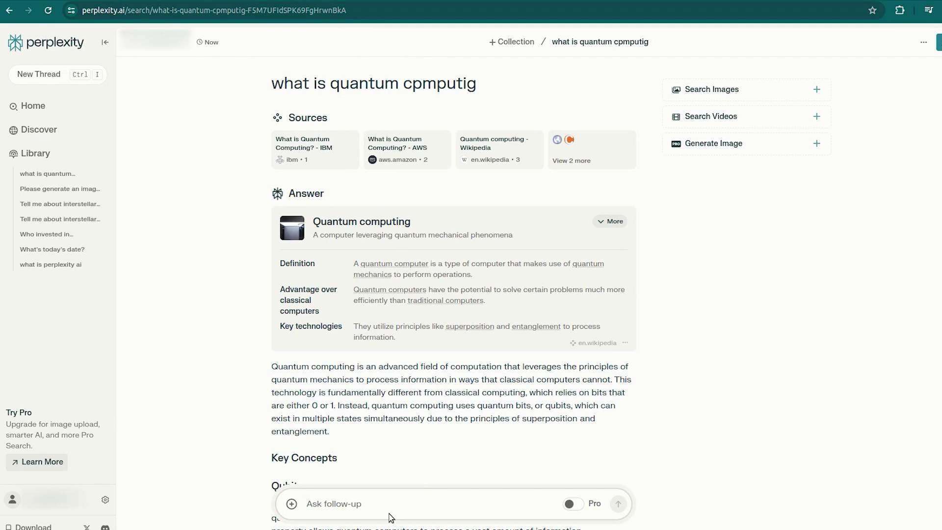
# - Ask the follow-up 'can you give me the latest developments' and check its five sources
pyautogui.write('can you give me the latest de')
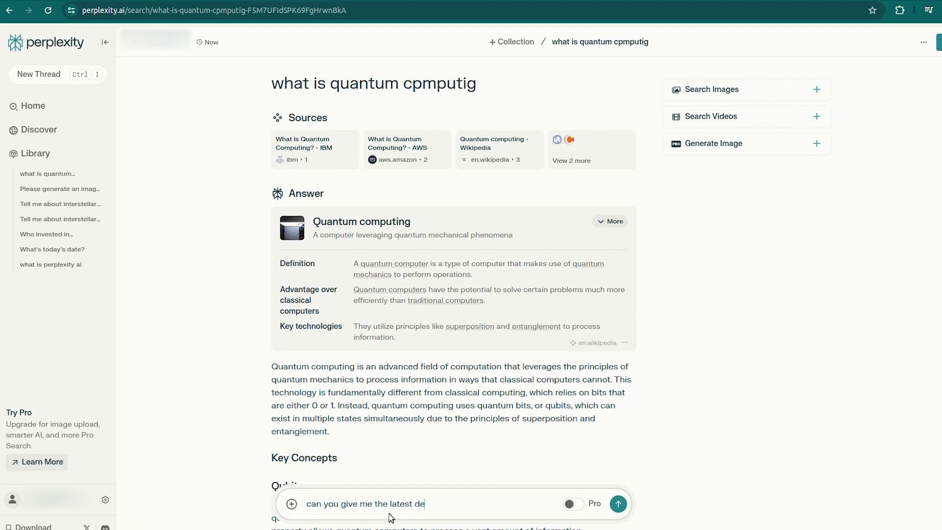
pyautogui.write('velopments')
pyautogui.press('Return')
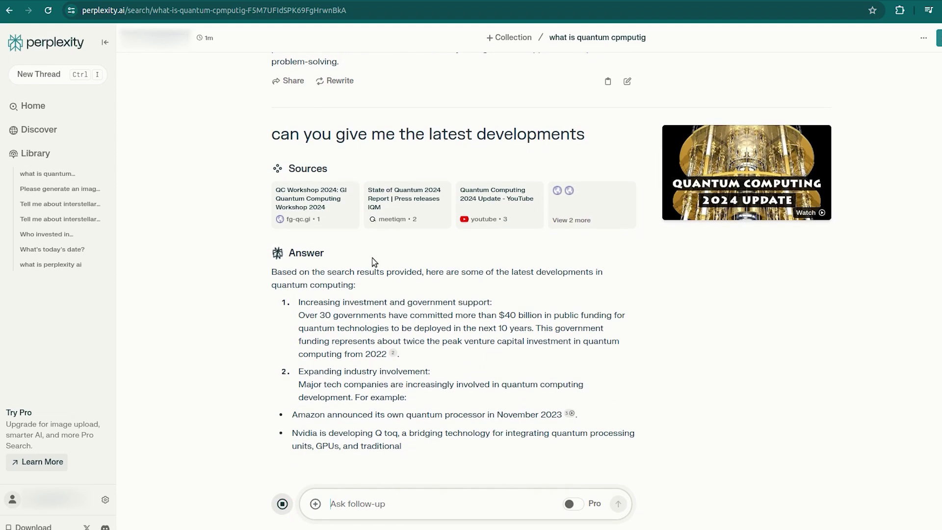
pyautogui.click(576, 218)
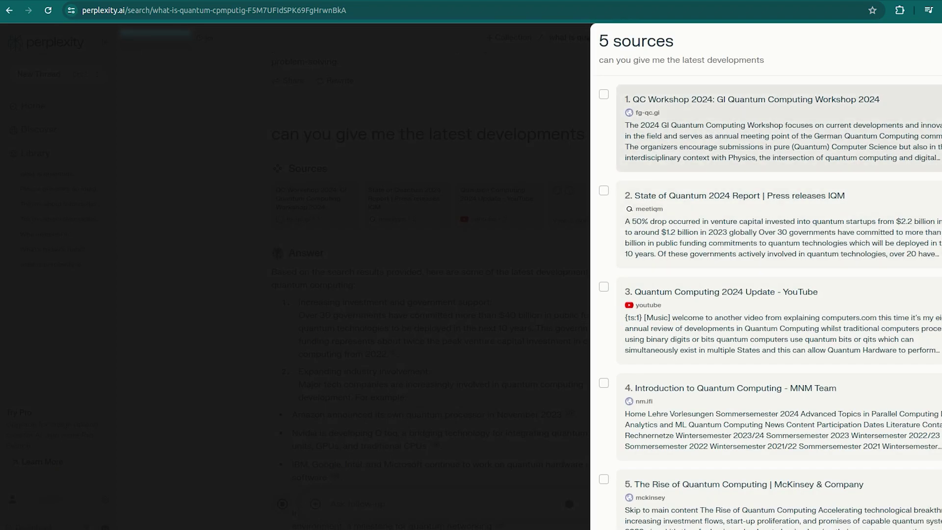
pyautogui.click(537, 362)
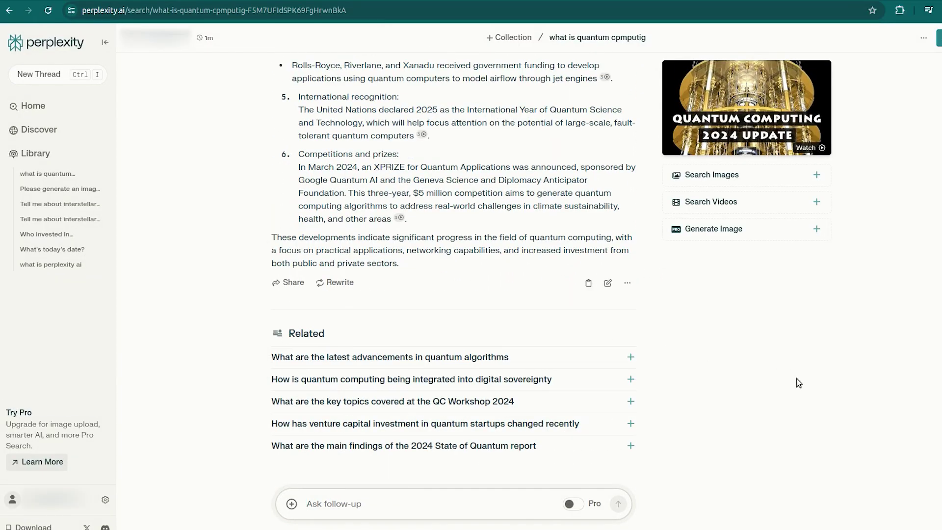
pyautogui.scroll(15, 799, 382)
pyautogui.scroll(-4, 781, 374)
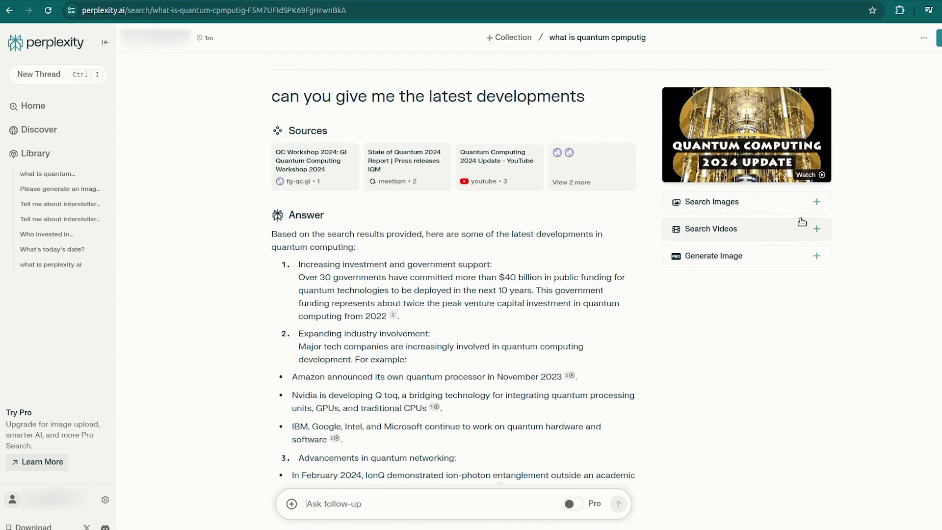
# - Show related quantum computing images and videos, then try Generate Image to bring up the Pro offer
pyautogui.click(808, 203)
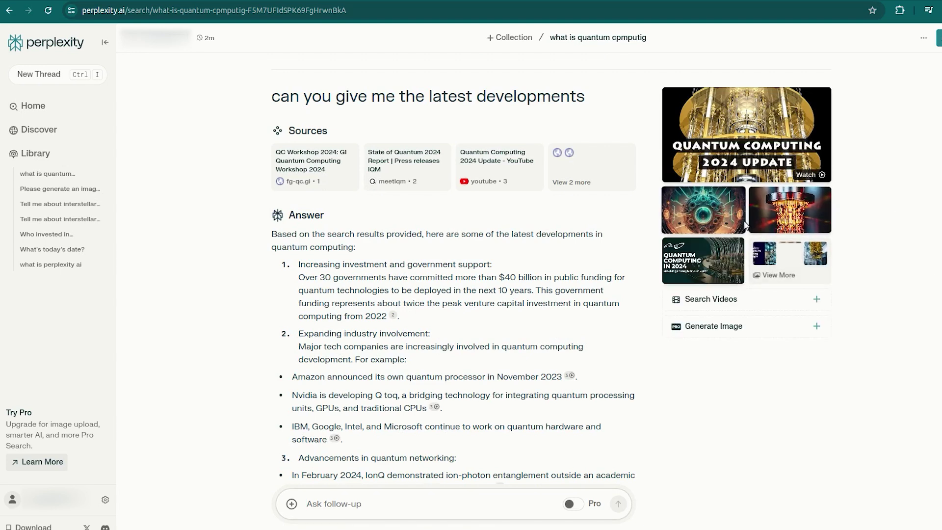
pyautogui.click(818, 304)
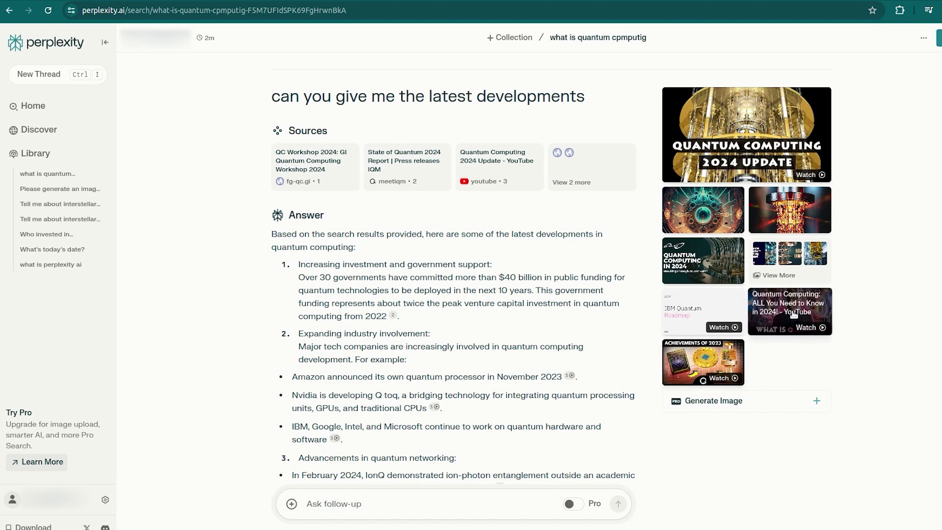
pyautogui.scroll(-3, 859, 366)
pyautogui.click(816, 369)
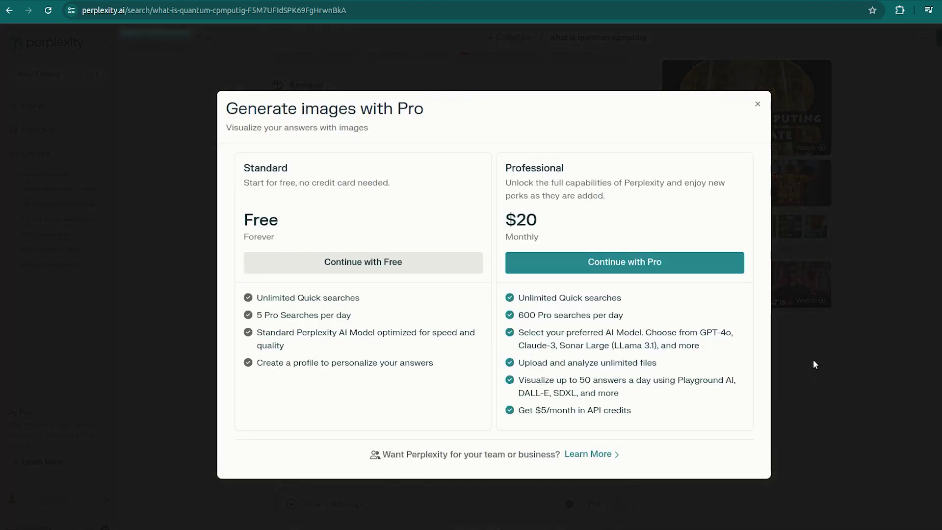
# - Close the 'Generate images with Pro' upgrade dialog
pyautogui.click(759, 104)
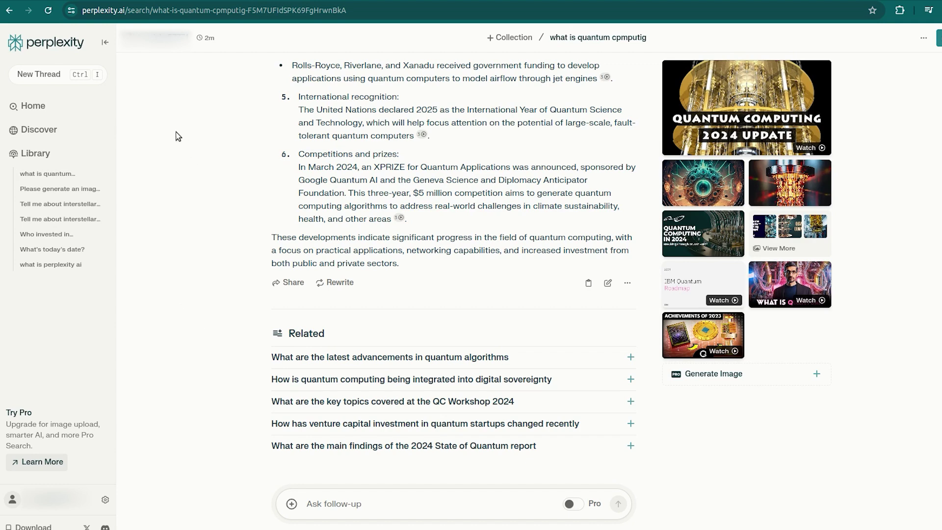
# - Ask 'latest developments in quantum computing' in a new thread with Academic focus
pyautogui.click(29, 78)
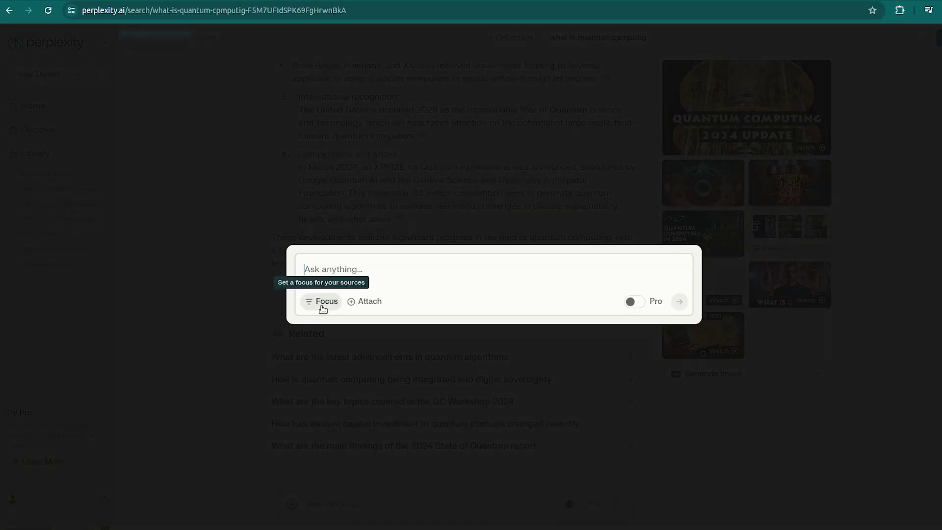
pyautogui.write('latest')
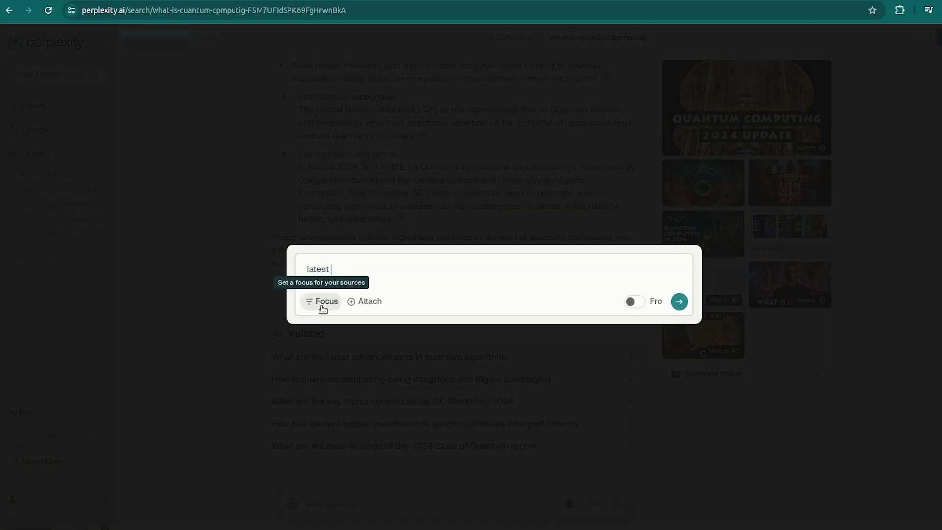
pyautogui.write(' develop')
pyautogui.press('BackSpace')
pyautogui.press('BackSpace')
pyautogui.write('lopments in quantum computing')
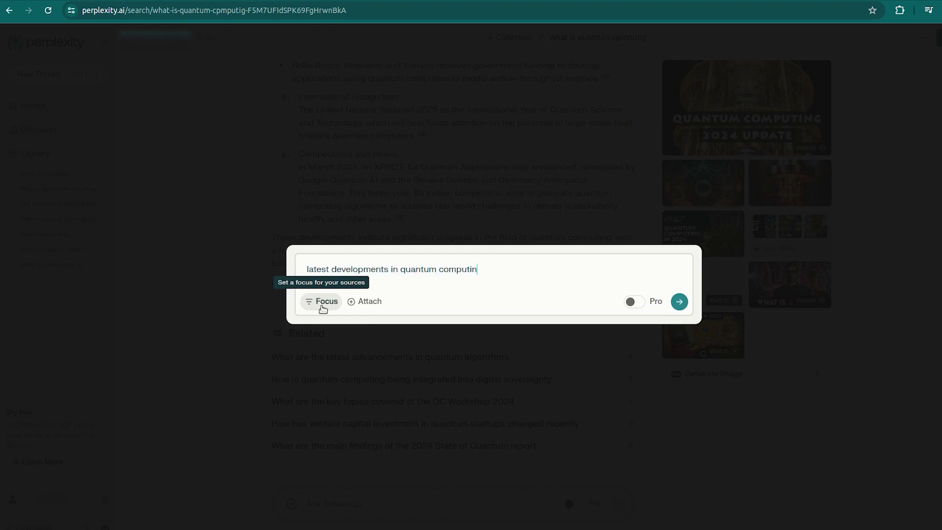
pyautogui.click(322, 301)
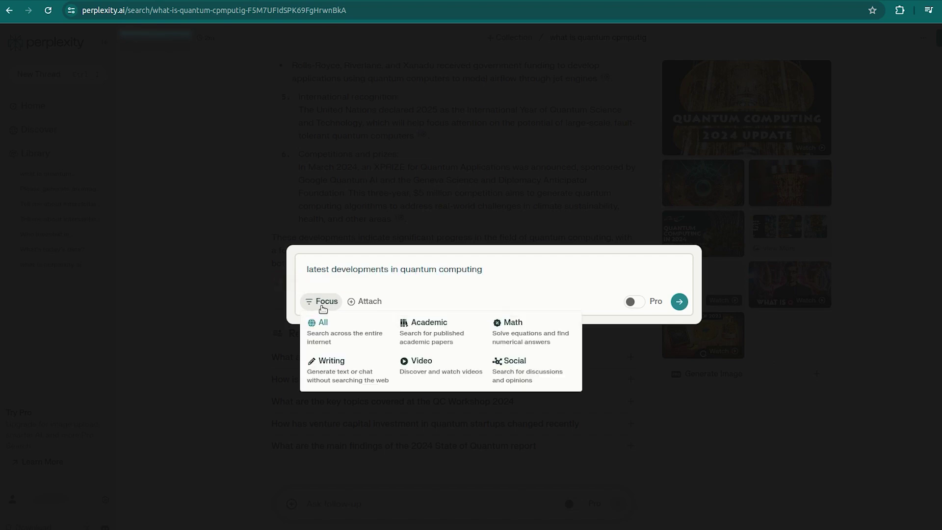
pyautogui.click(438, 341)
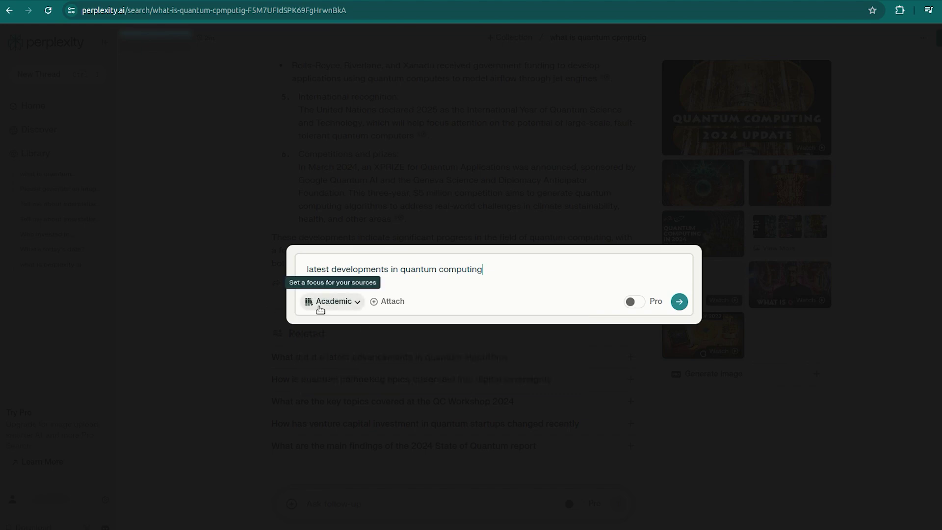
pyautogui.click(351, 304)
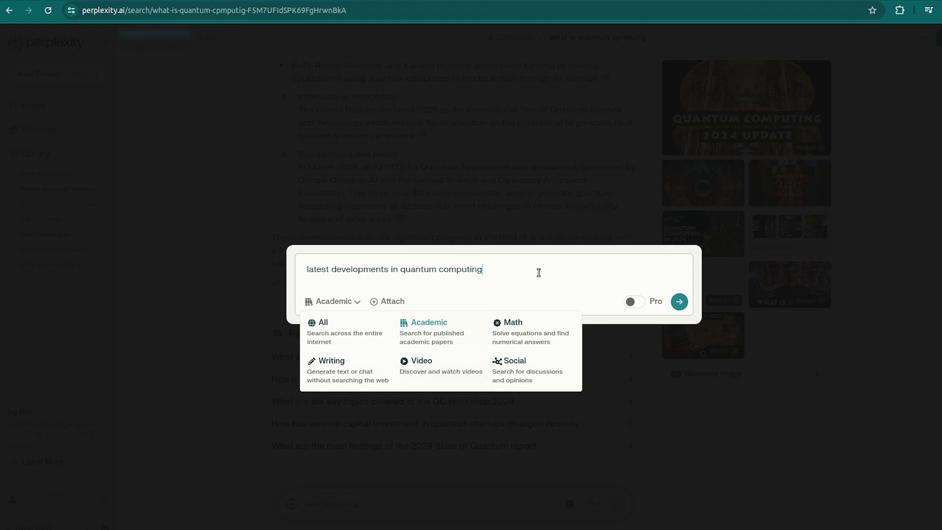
pyautogui.click(680, 302)
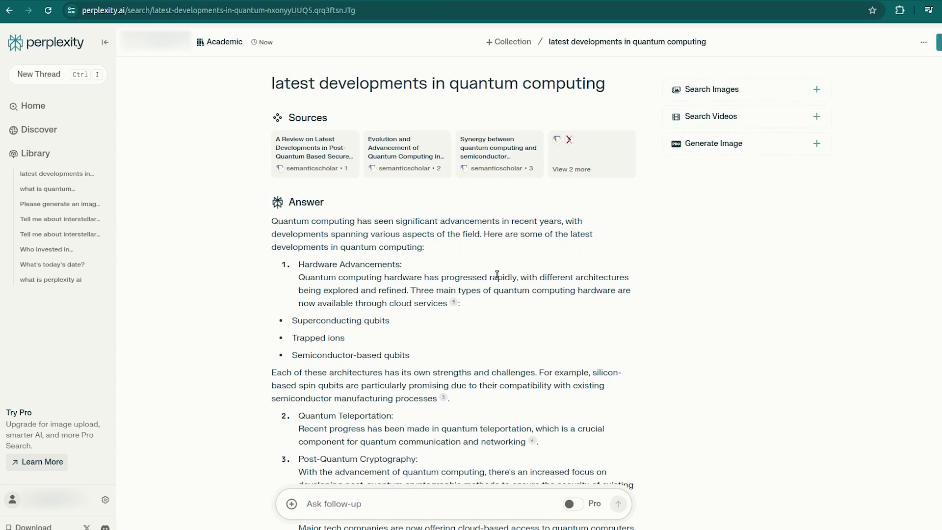
pyautogui.scroll(-1, 497, 275)
pyautogui.moveTo(471, 289); pyautogui.dragTo(296, 210)
pyautogui.click(520, 258)
pyautogui.scroll(1, 577, 273)
pyautogui.click(584, 175)
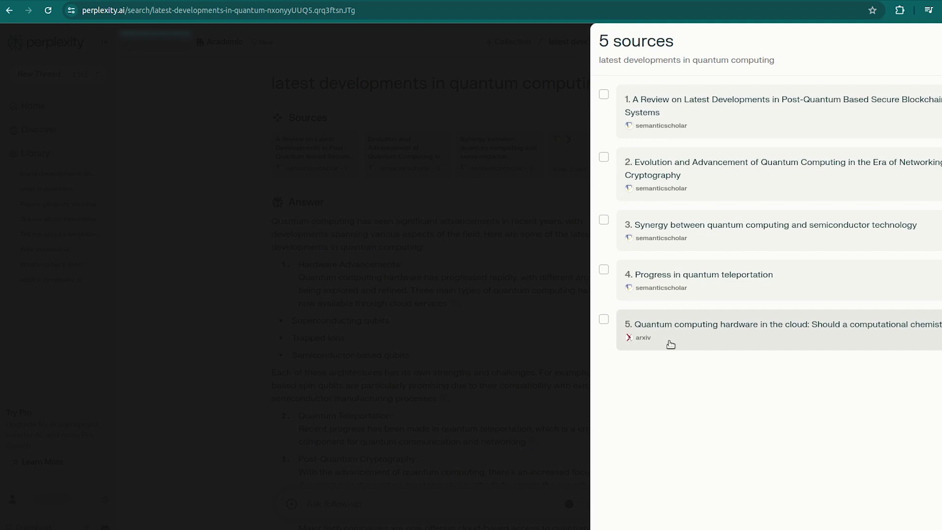
pyautogui.click(71, 373)
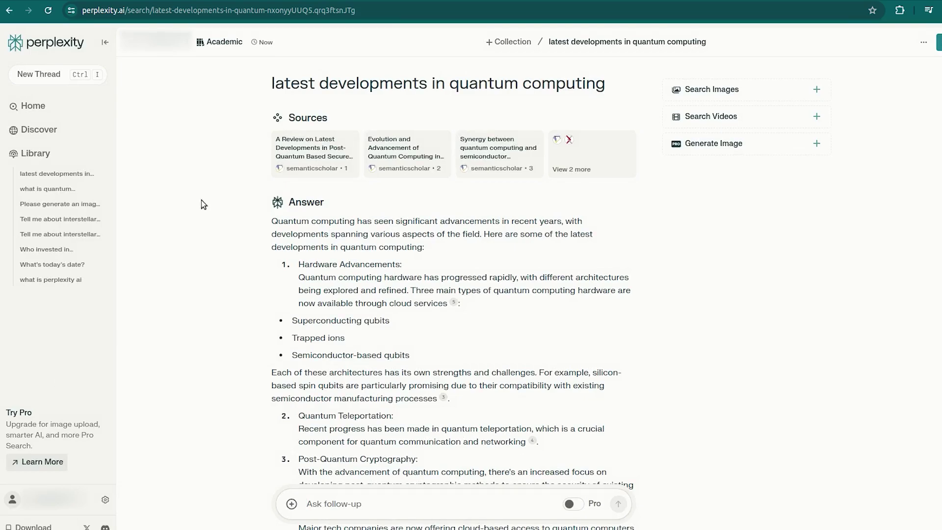
# - Ask 'latest developments in quantum computing' in a new Social-focused thread and check its five Reddit sources
pyautogui.click(76, 76)
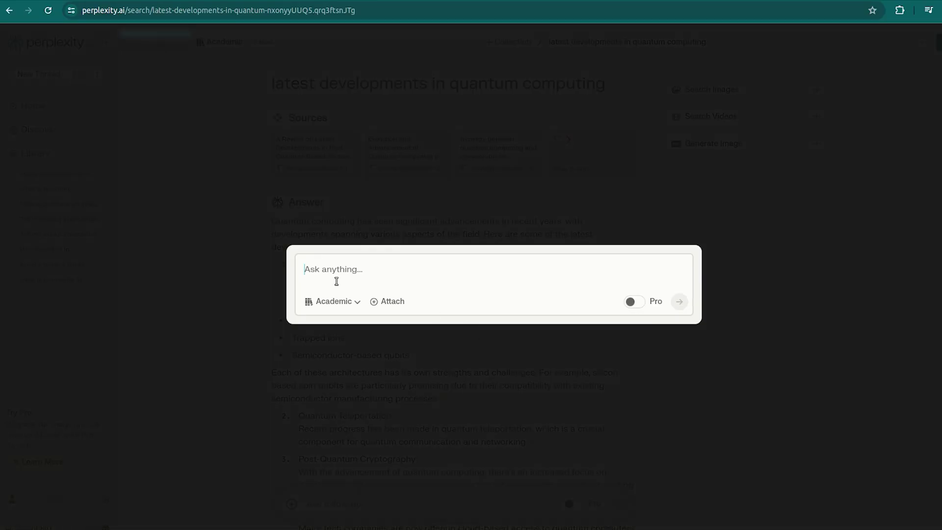
pyautogui.write('latest developments in qua')
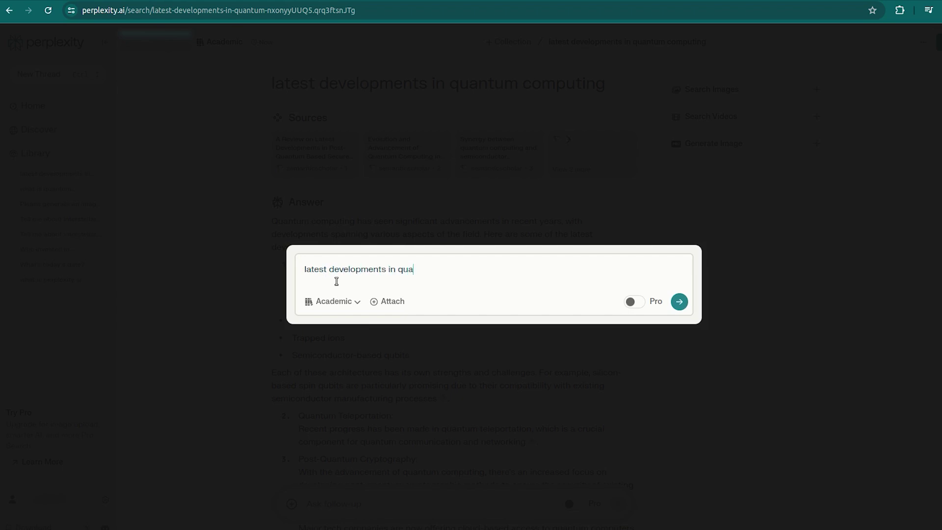
pyautogui.write('ntum computing')
pyautogui.click(334, 301)
pyautogui.click(515, 374)
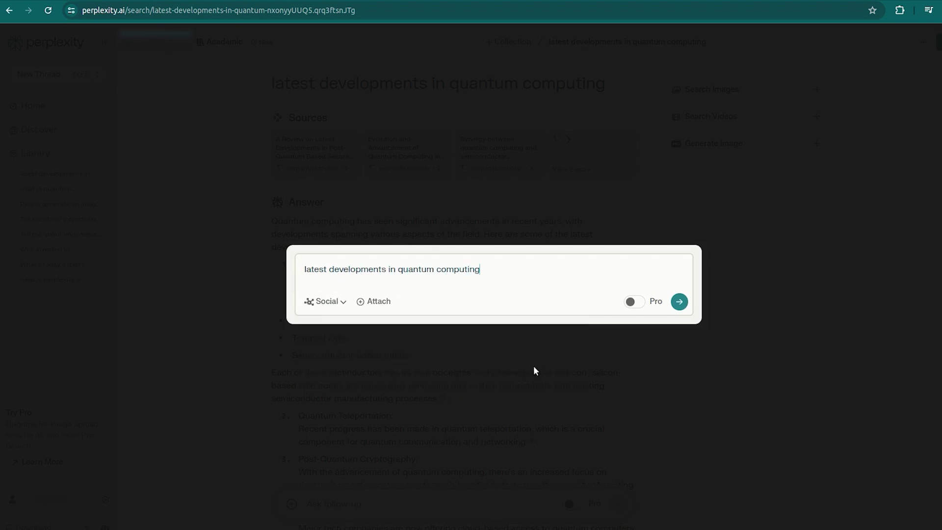
pyautogui.click(687, 304)
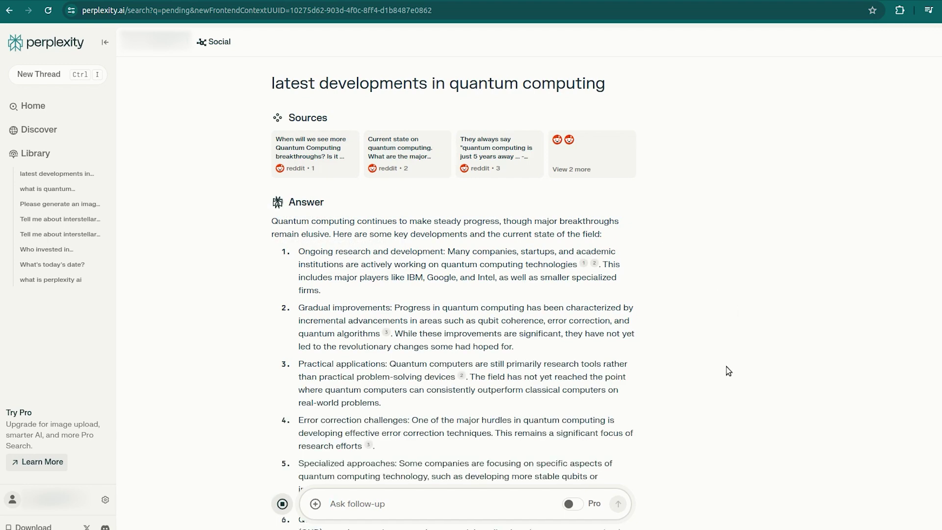
pyautogui.scroll(-1, 727, 369)
pyautogui.scroll(1, 728, 372)
pyautogui.click(572, 169)
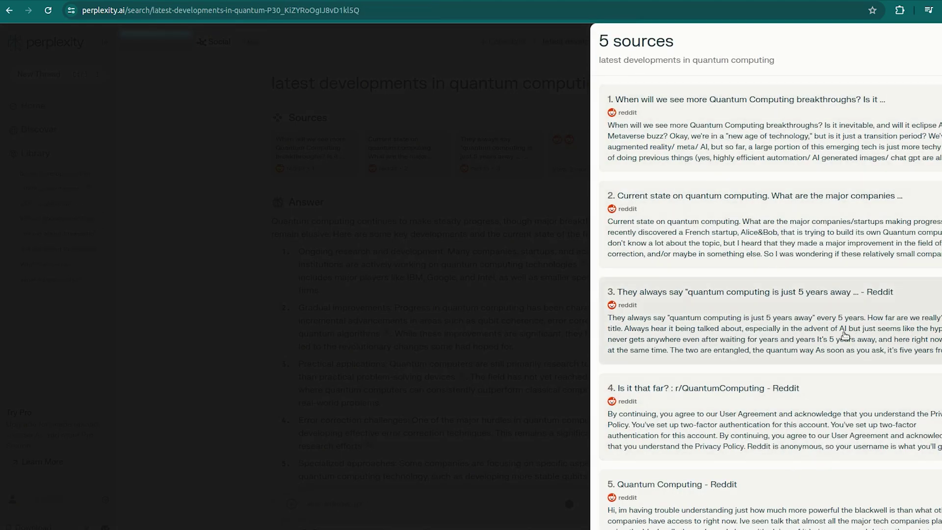
pyautogui.click(475, 301)
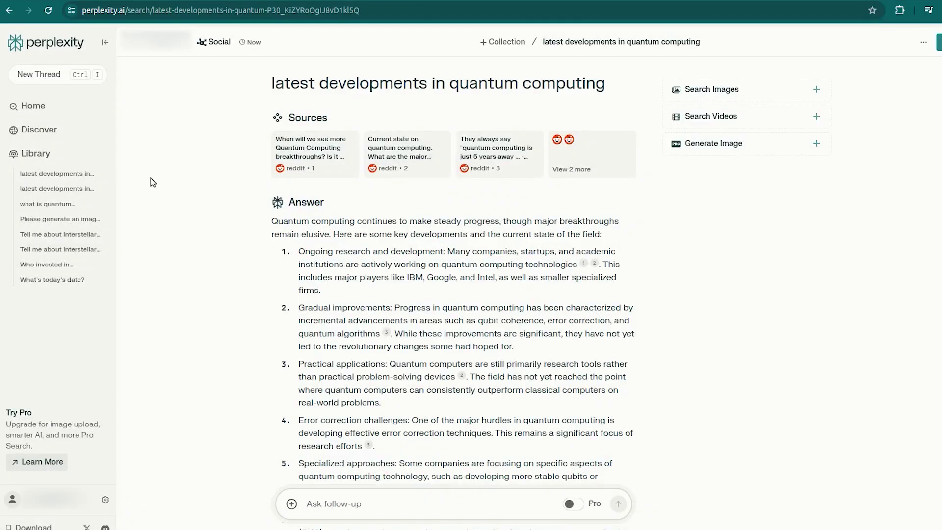
# - Ask 'best AI video generator' in a new thread
pyautogui.click(60, 76)
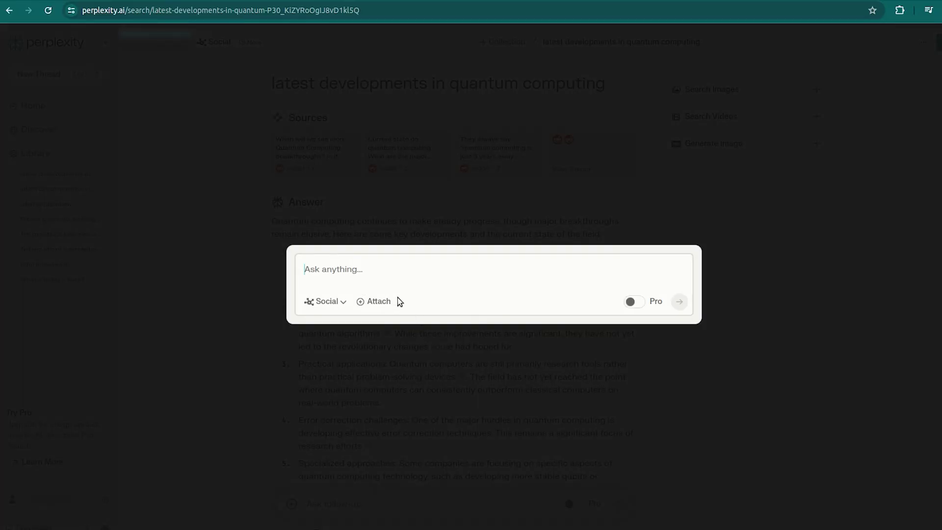
pyautogui.write('best AI vide')
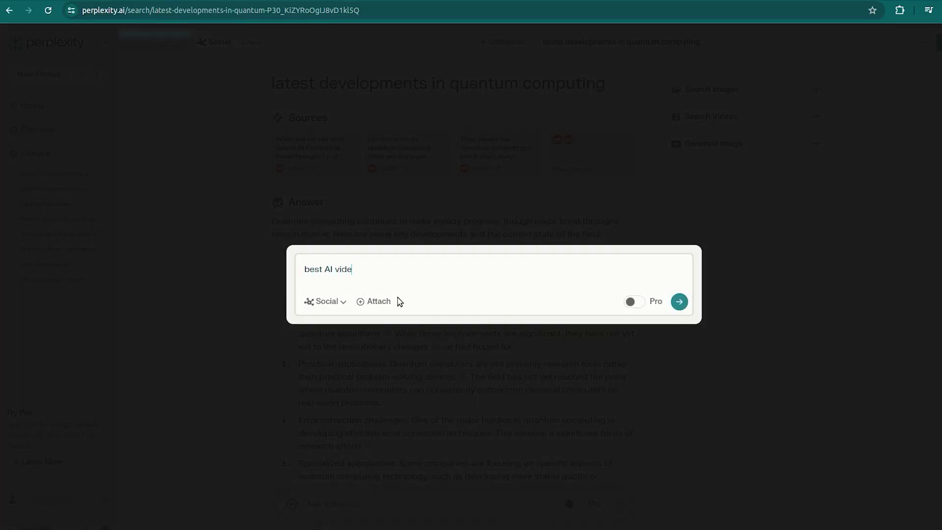
pyautogui.write('o generator')
pyautogui.click(680, 301)
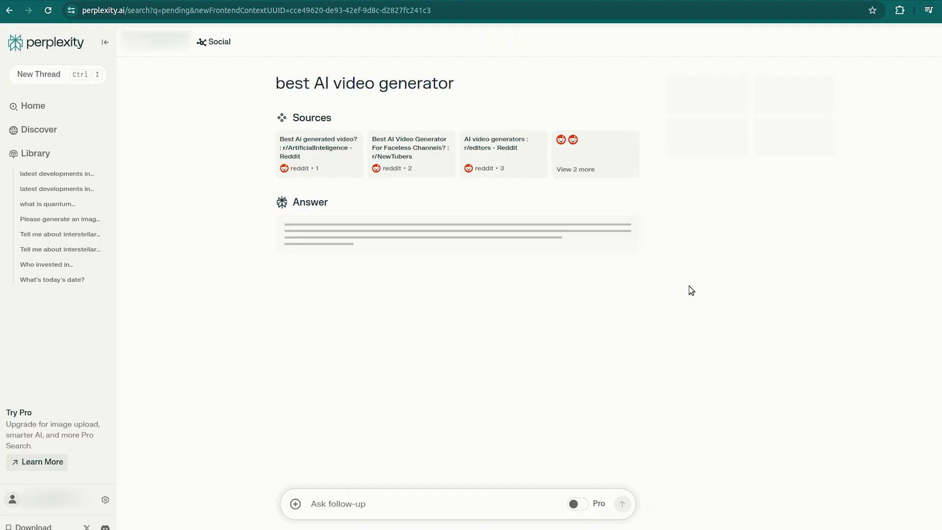
# - Review all five sources and the answer's intro listing Kapwing, Runway ML and Cliptalk.pro
pyautogui.click(603, 167)
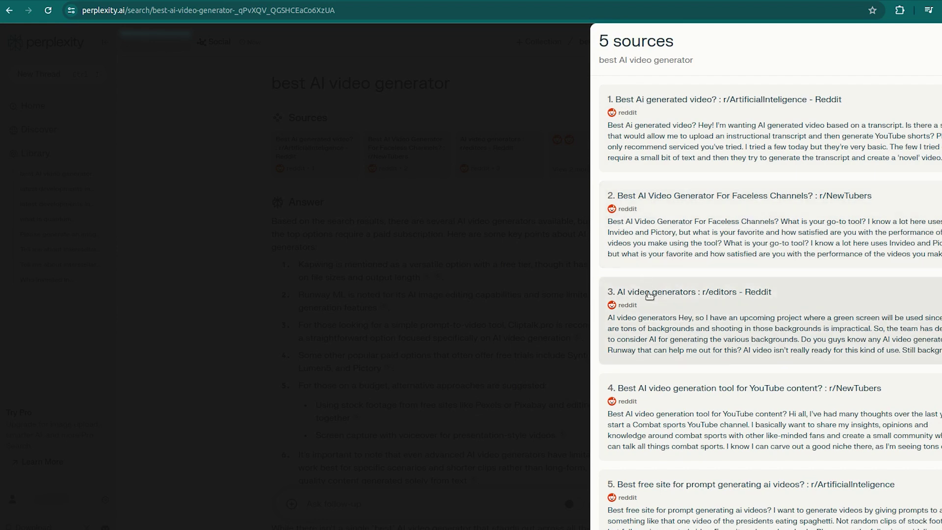
pyautogui.click(470, 255)
pyautogui.moveTo(274, 224); pyautogui.dragTo(421, 278)
pyautogui.click(305, 263)
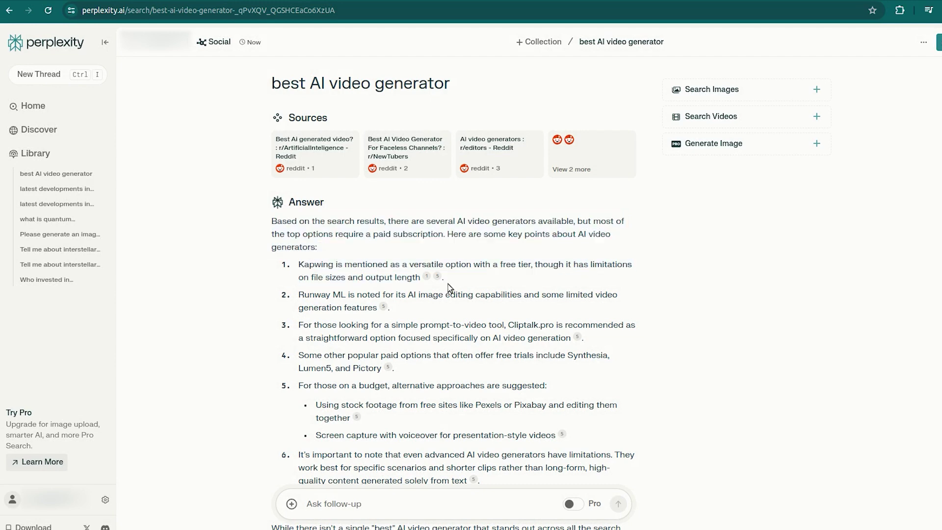
pyautogui.moveTo(438, 277)
# - Ask 'latest videos about crewai' in a new thread with Video search focus
pyautogui.click(60, 80)
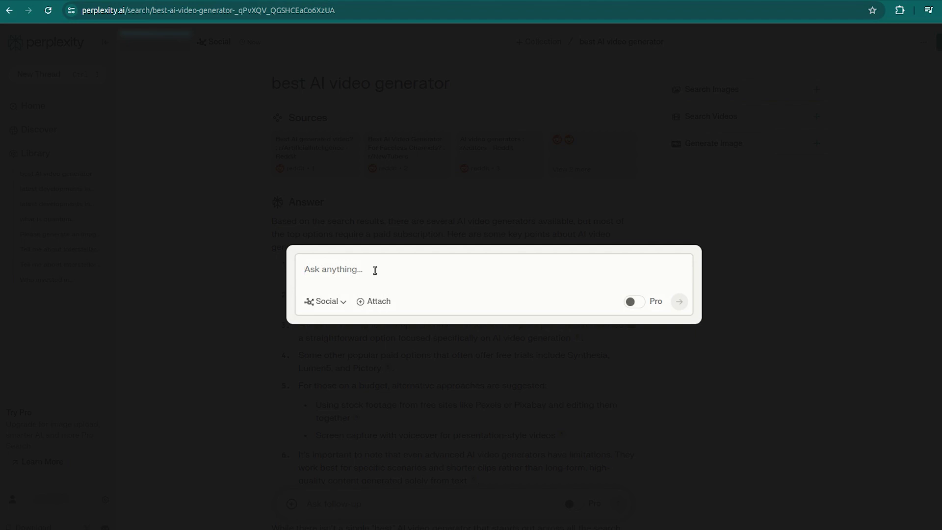
pyautogui.write('latest videos about crewai')
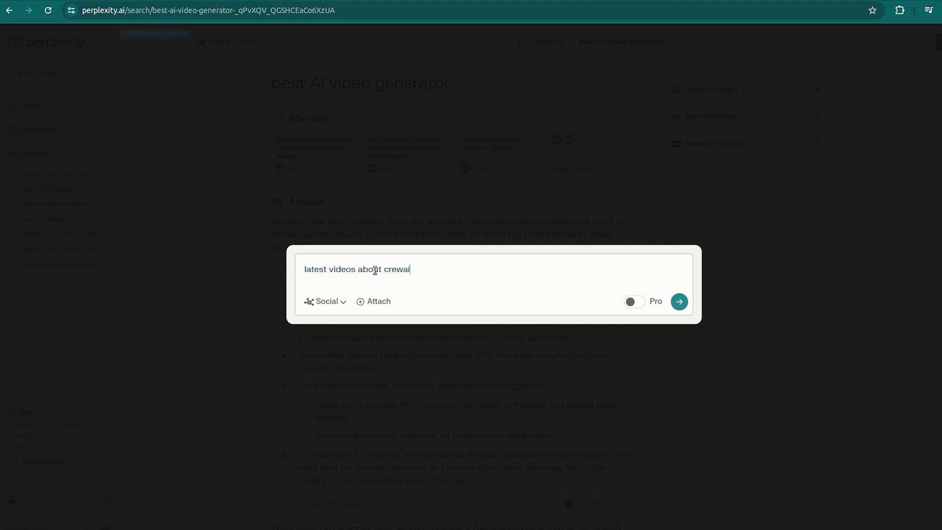
pyautogui.click(320, 303)
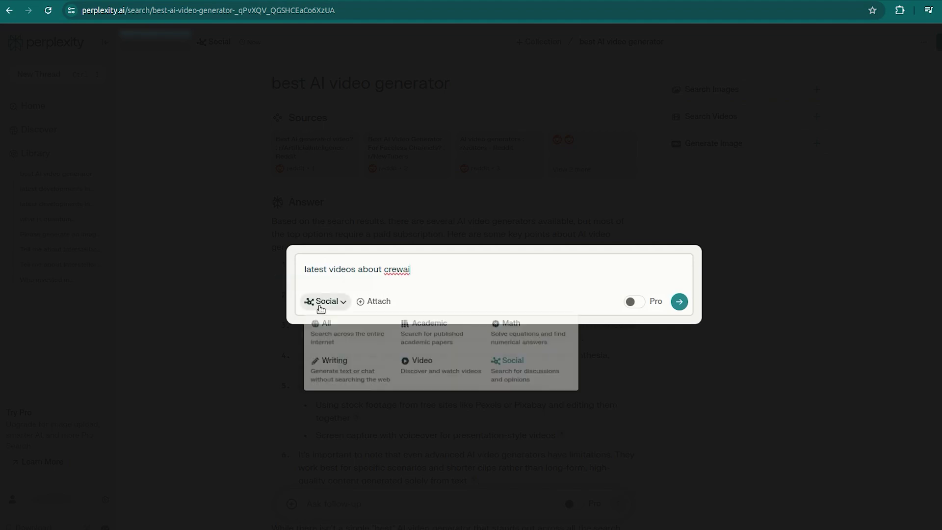
pyautogui.click(437, 376)
pyautogui.click(681, 307)
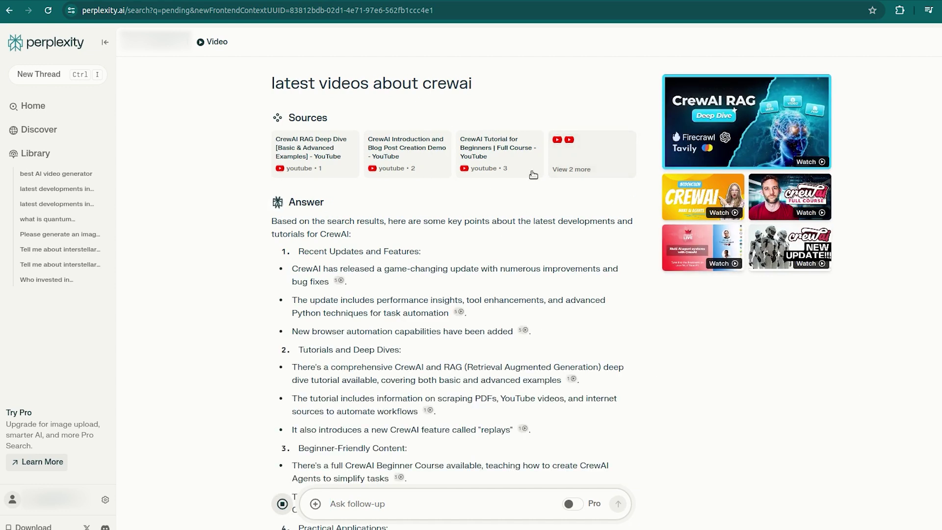
# - Check the answer's sources and the RAG deep-dive tutorial citation, then try Generate Image
pyautogui.click(575, 171)
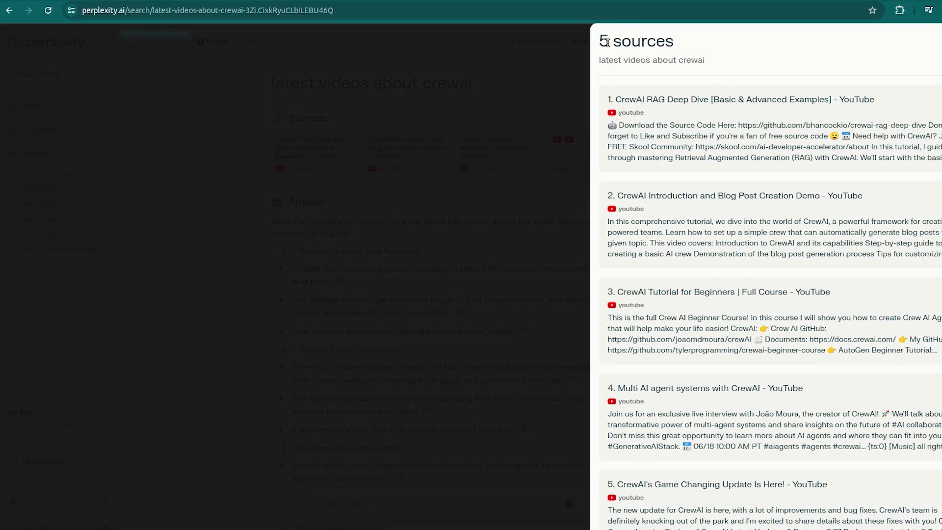
pyautogui.click(558, 331)
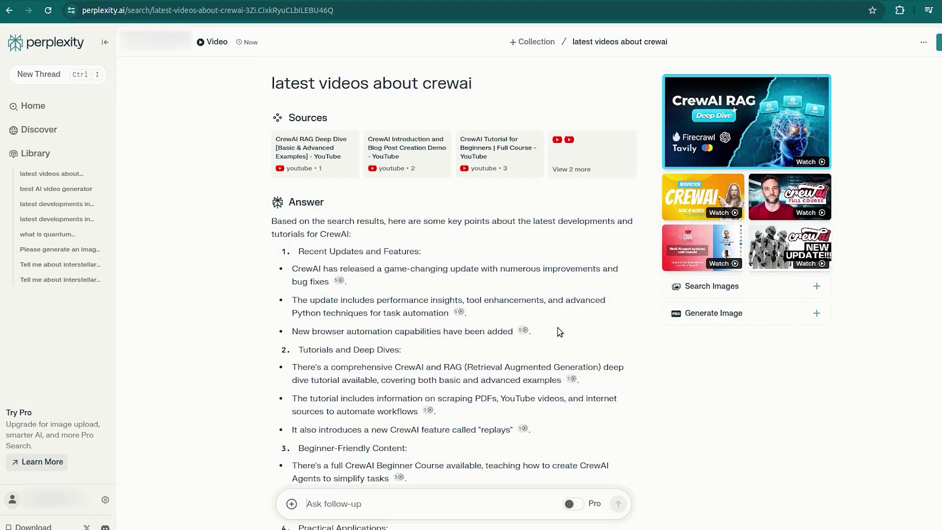
pyautogui.scroll(-2, 325, 283)
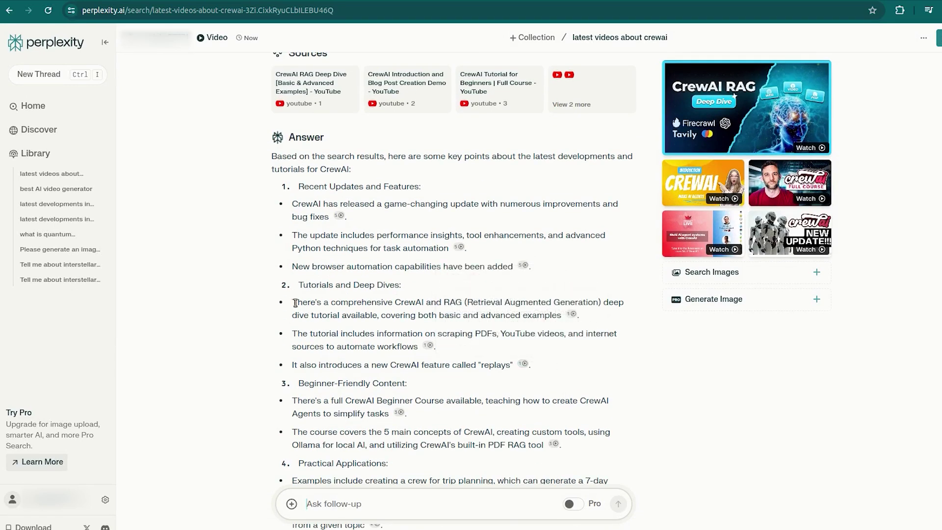
pyautogui.moveTo(293, 302); pyautogui.dragTo(563, 316)
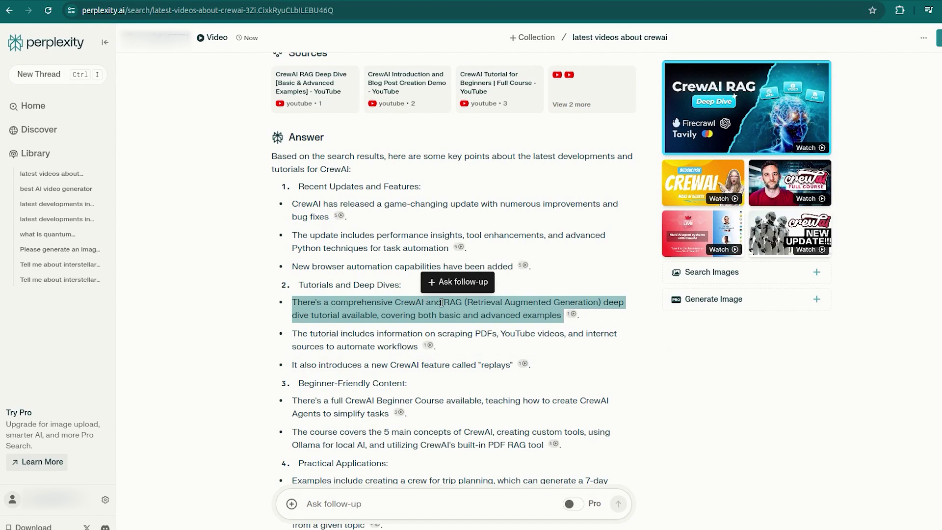
pyautogui.click(572, 314)
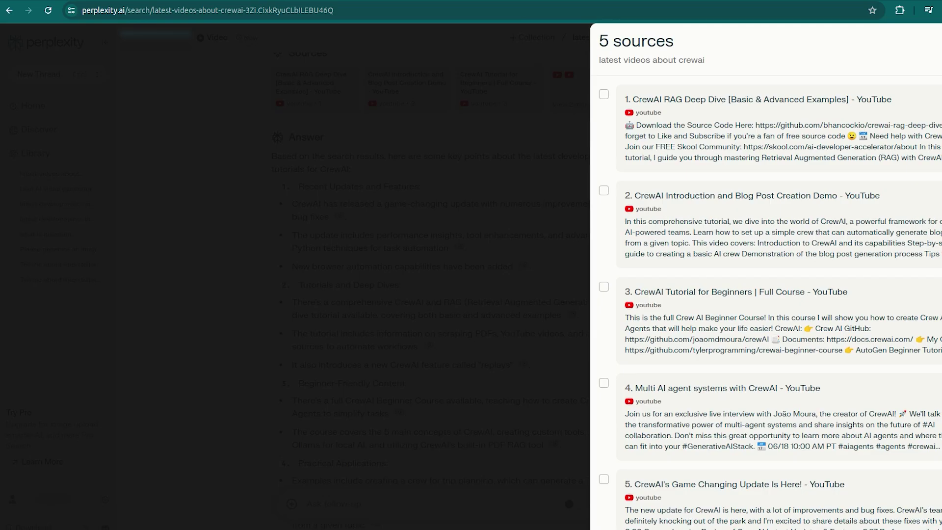
pyautogui.click(434, 218)
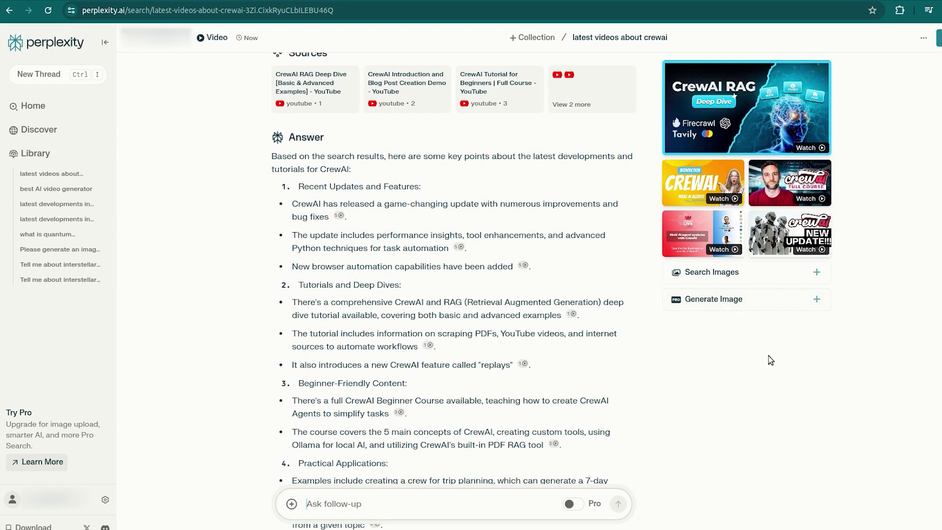
pyautogui.click(794, 304)
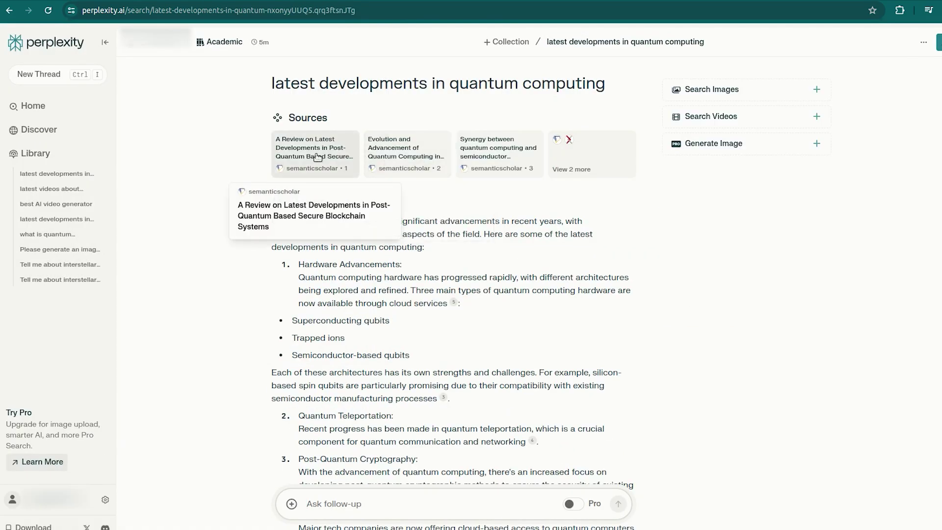
# - Open the cloud quantum hardware paper on arXiv as a PDF and save it
pyautogui.click(563, 160)
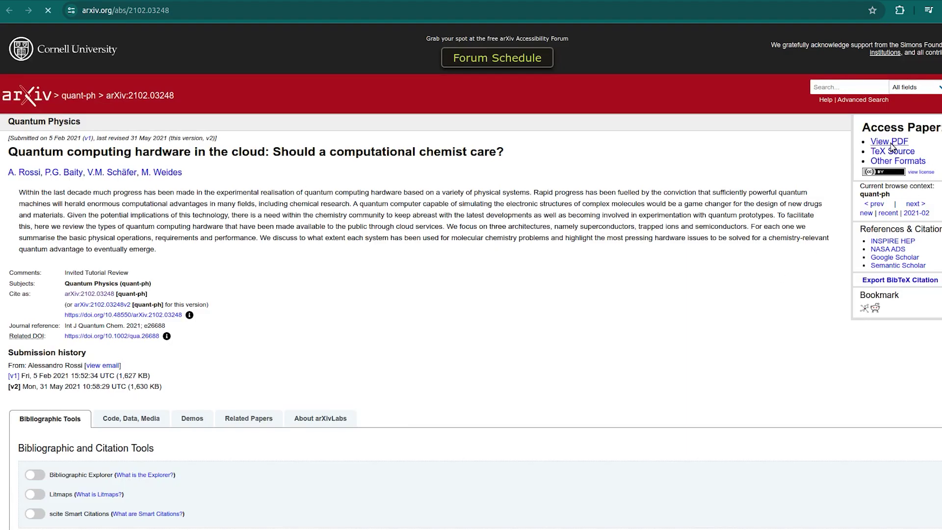
pyautogui.click(891, 143)
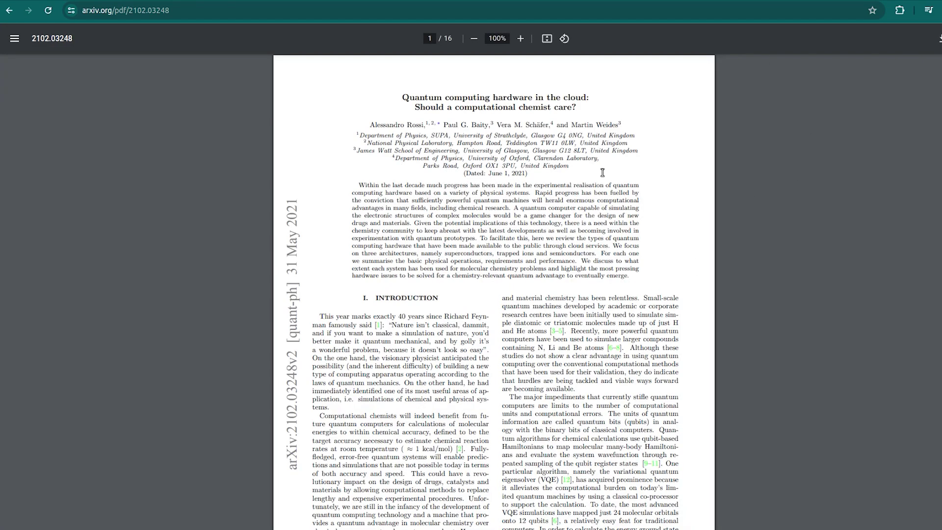
pyautogui.rightClick(603, 173)
pyautogui.click(667, 244)
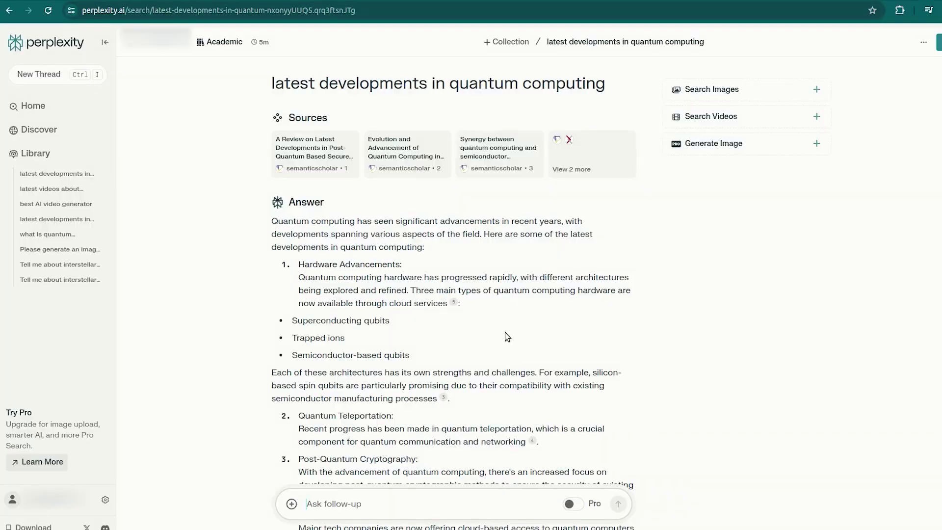
pyautogui.scroll(-10, 526, 351)
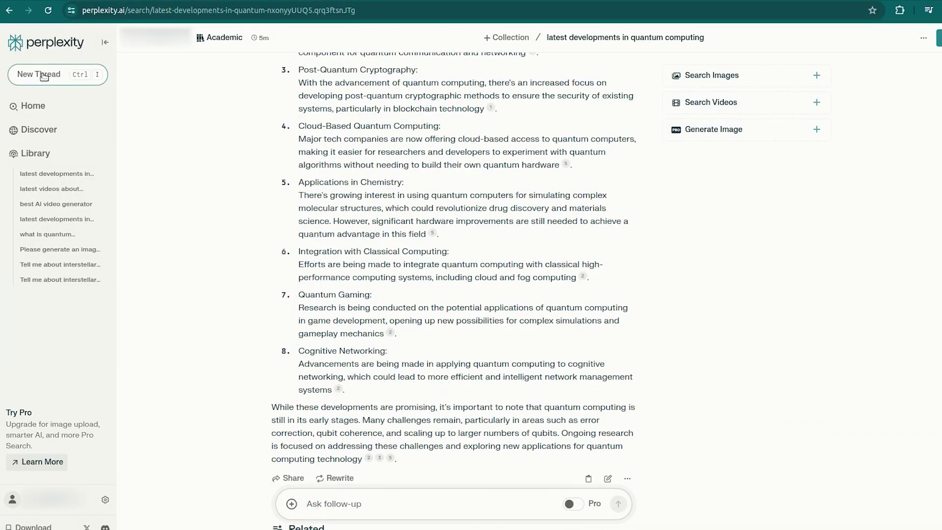
# - Attach the downloaded paper PDF and ask 'can you please summarize this paper for me'
pyautogui.scroll(-4, 341, 438)
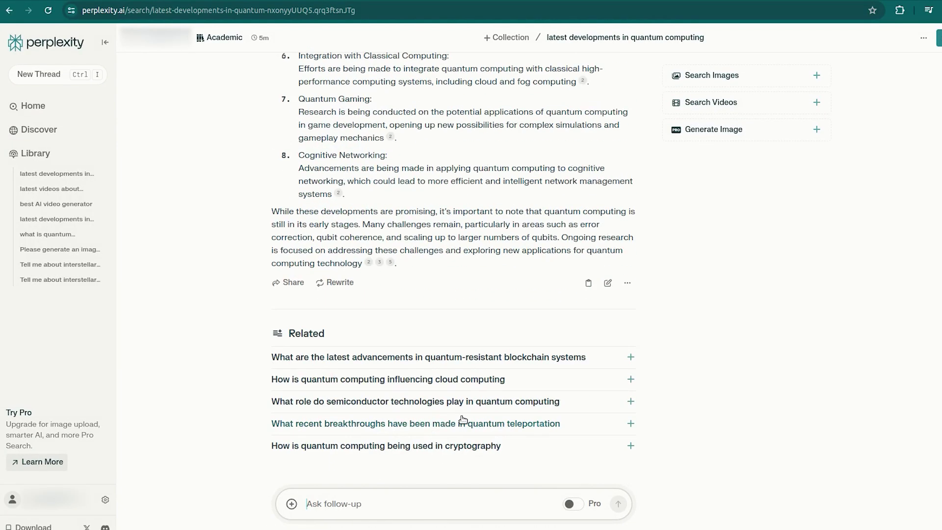
pyautogui.click(292, 505)
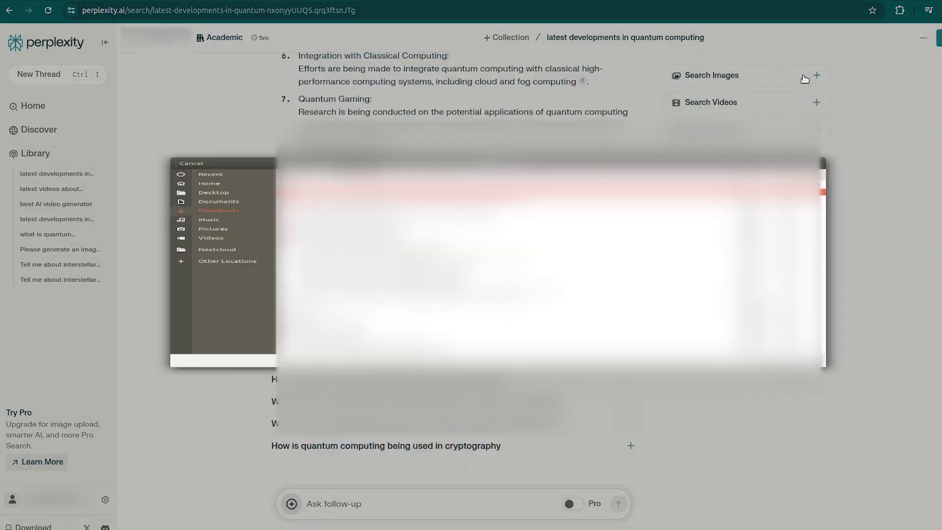
pyautogui.click(804, 73)
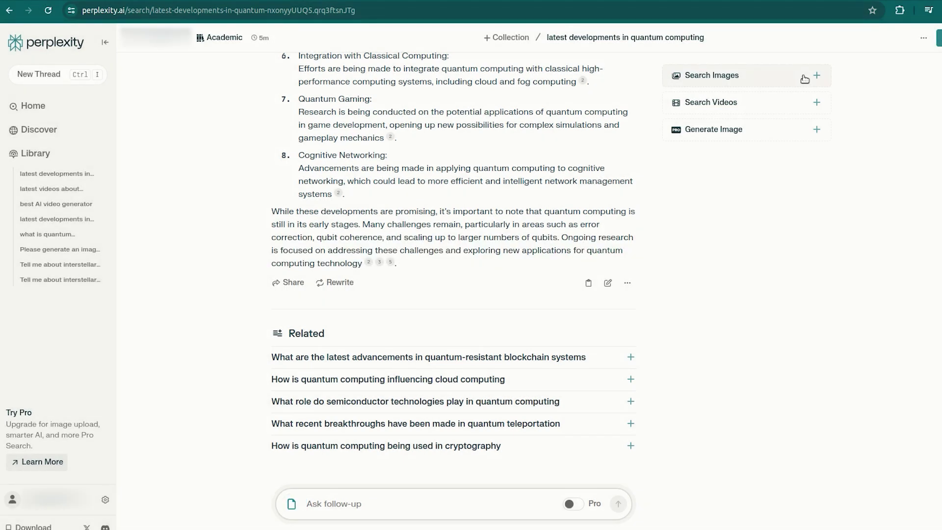
pyautogui.write('can you paeease summarize this pap')
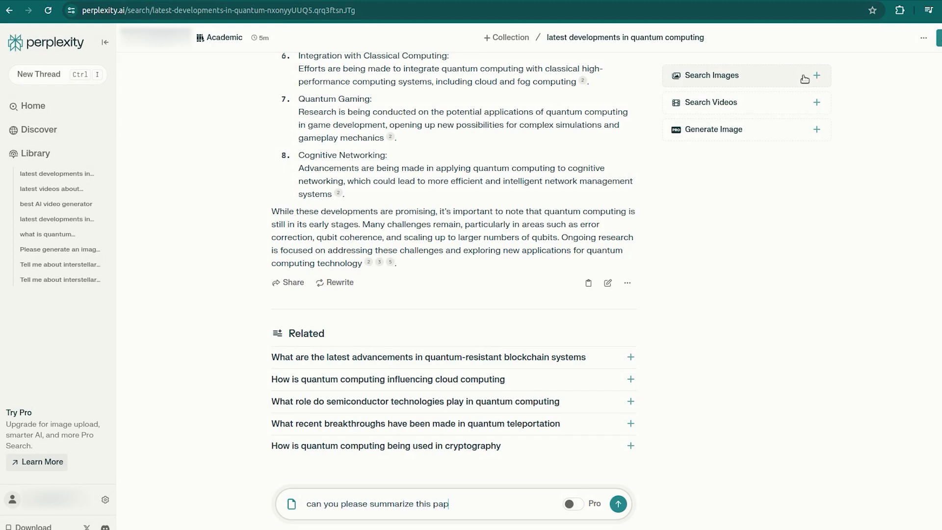
pyautogui.write('me')
pyautogui.press('Return')
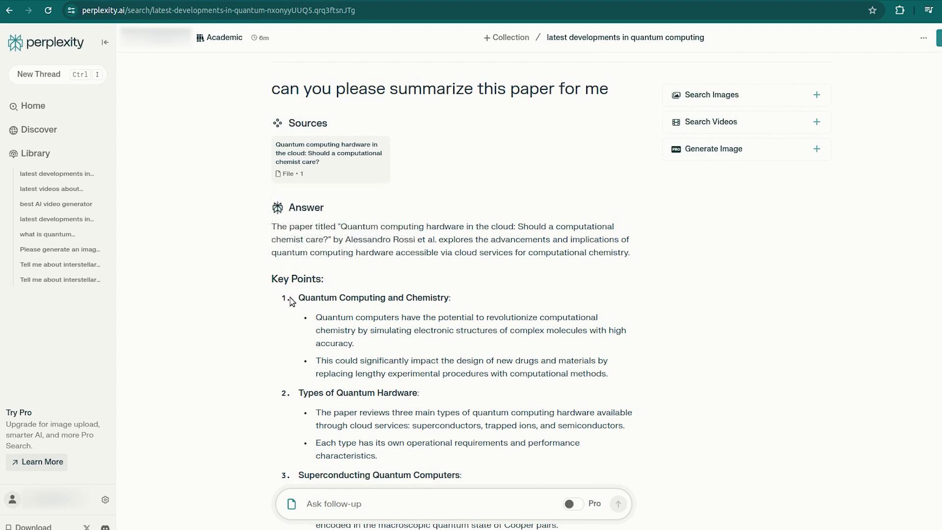
pyautogui.scroll(-3, 314, 316)
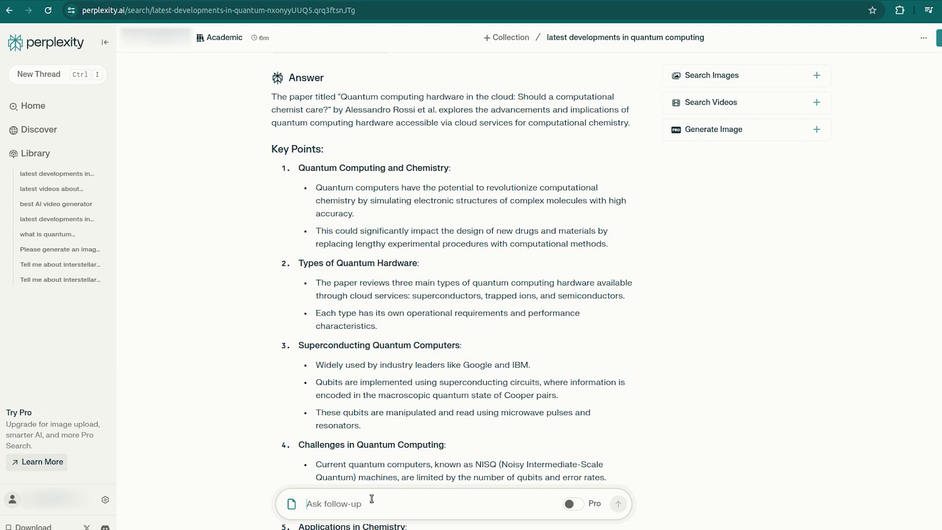
# - Ask the follow-up 'can you please tell me more about the challenges', then start a fresh thread
pyautogui.write('can you please tell')
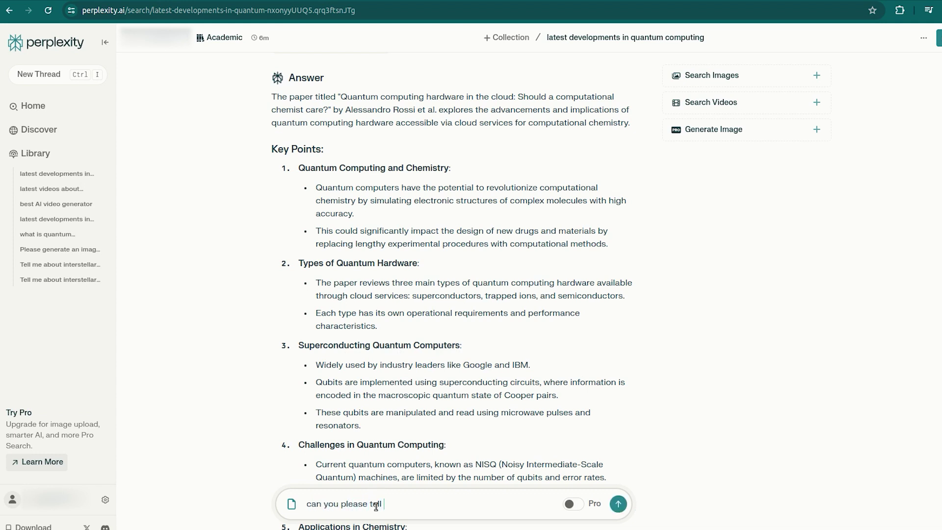
pyautogui.write(' me more about the challenges')
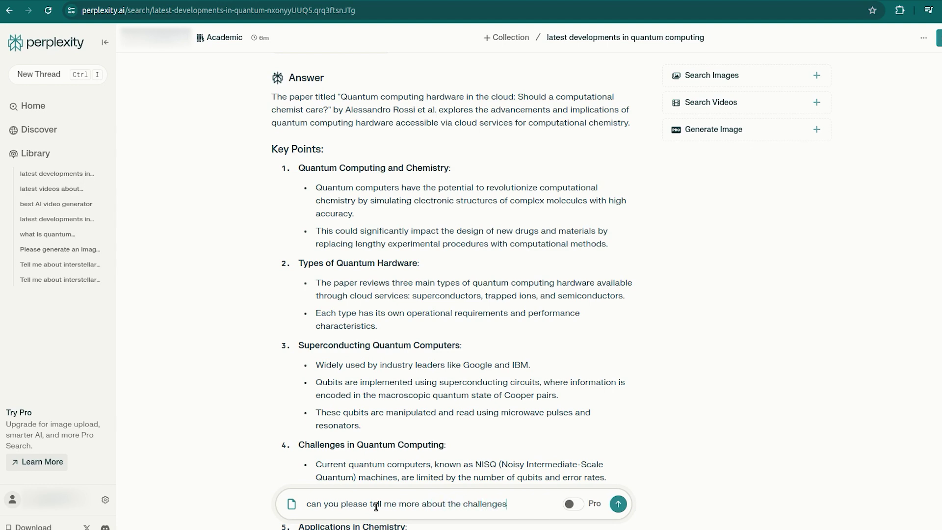
pyautogui.press('Return')
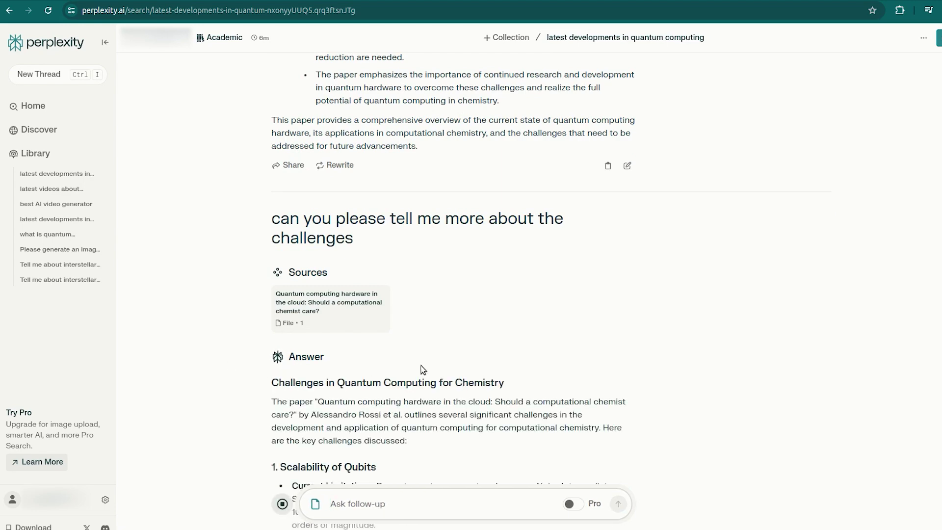
pyautogui.scroll(-4, 550, 325)
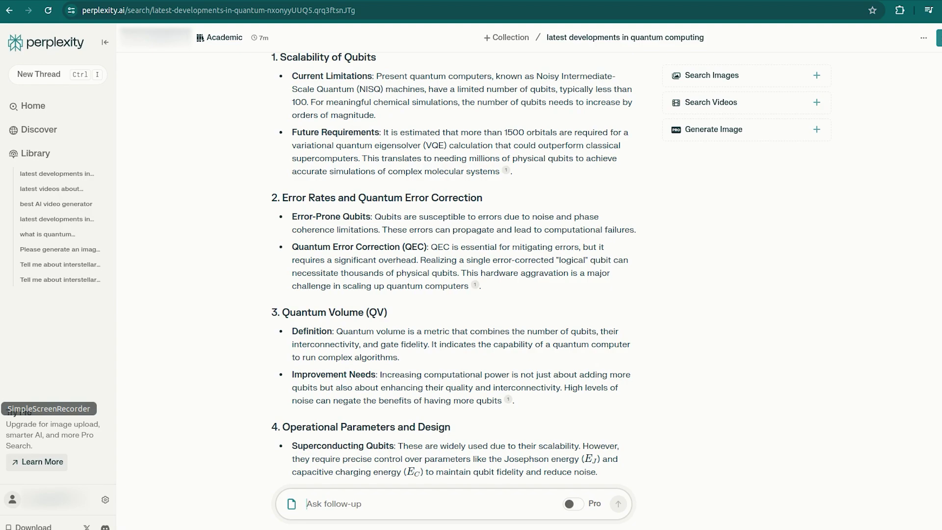
pyautogui.scroll(-10, 341, 275)
pyautogui.hotkey('ctrl', 'i')
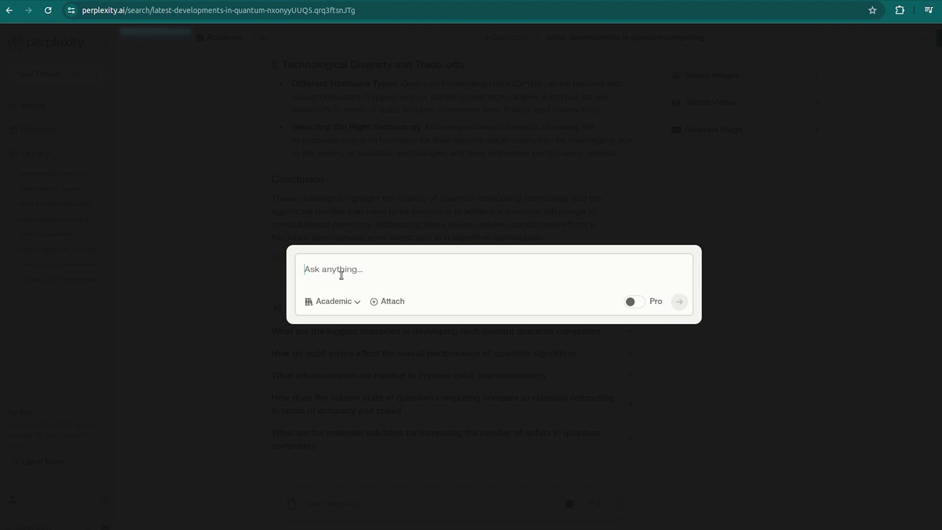
# - Ask the pasted pip 'not recognized' error as a question with All search focus
pyautogui.write("'pip' is not recognized as an internal or external command")
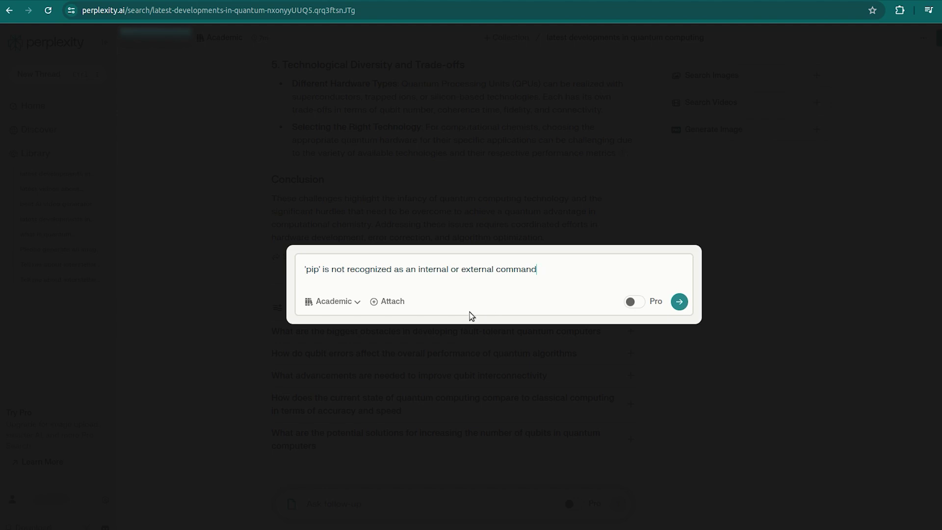
pyautogui.click(346, 304)
pyautogui.click(347, 328)
pyautogui.click(684, 304)
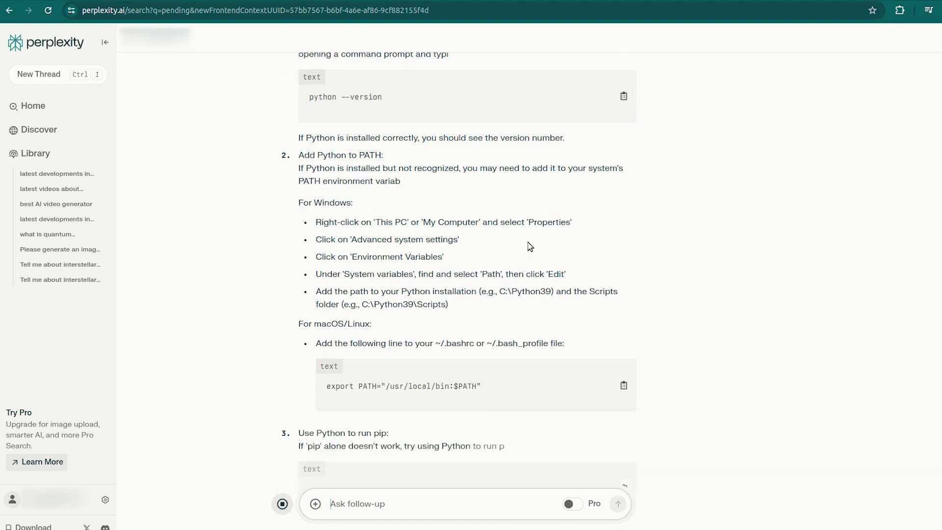
# - Show the dictionary definition of 'Anaconda' from the troubleshooting answer
pyautogui.scroll(6, 530, 246)
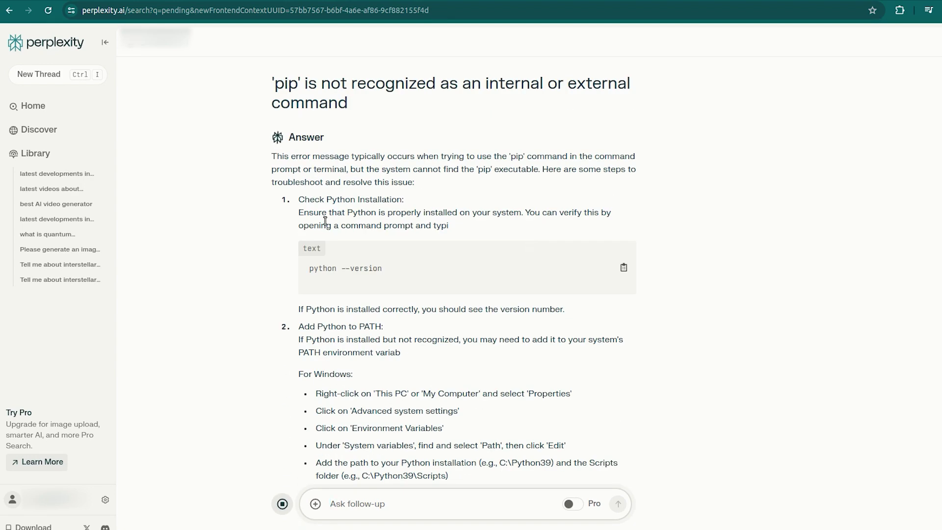
pyautogui.scroll(-15, 326, 222)
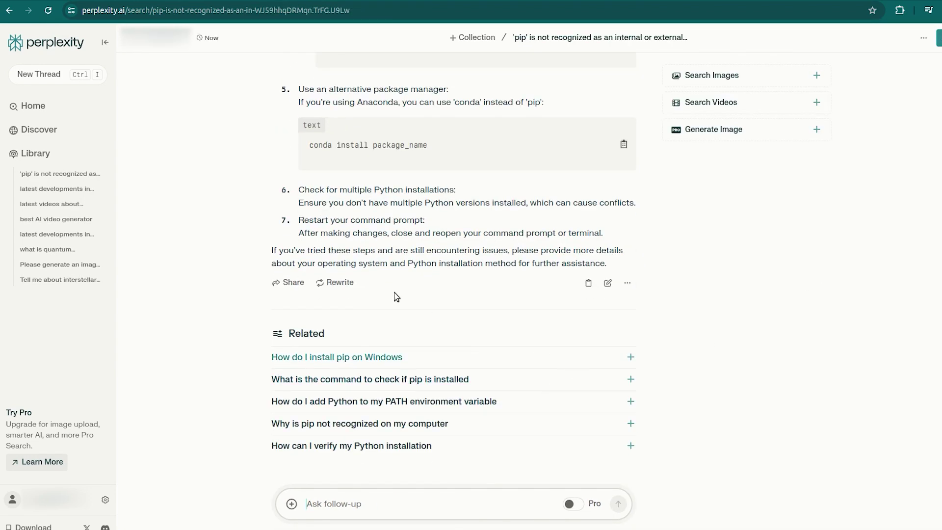
pyautogui.scroll(4, 567, 289)
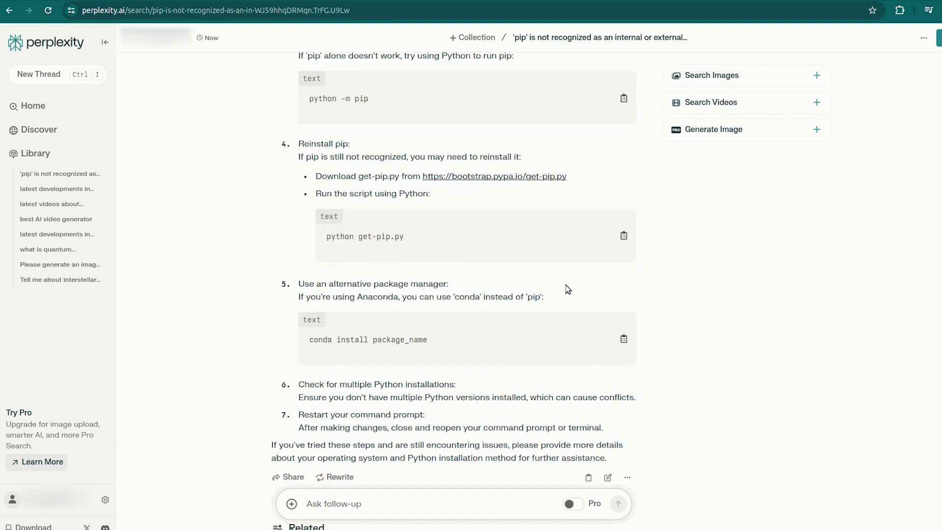
pyautogui.doubleClick(377, 296)
pyautogui.scroll(-4, 477, 335)
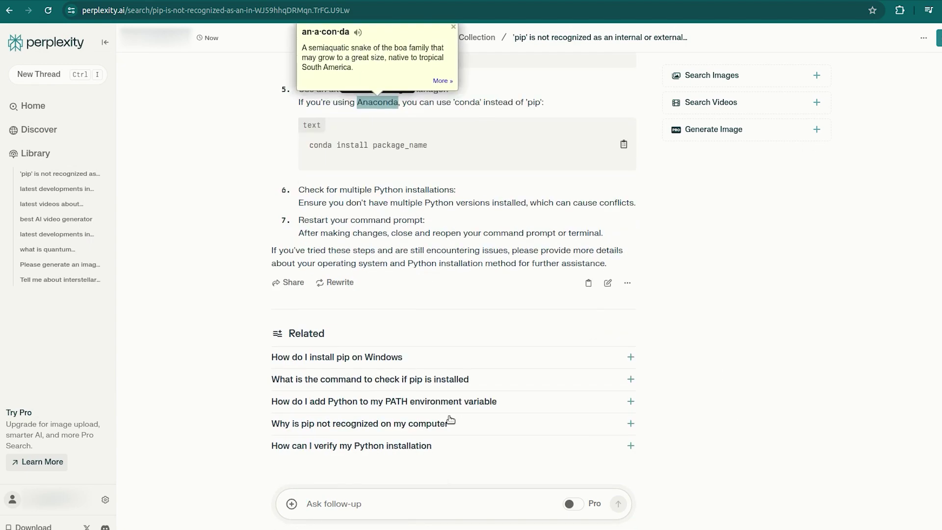
# - Ask the follow-up 'i dont know what anaconda is' and read the answer
pyautogui.click(415, 504)
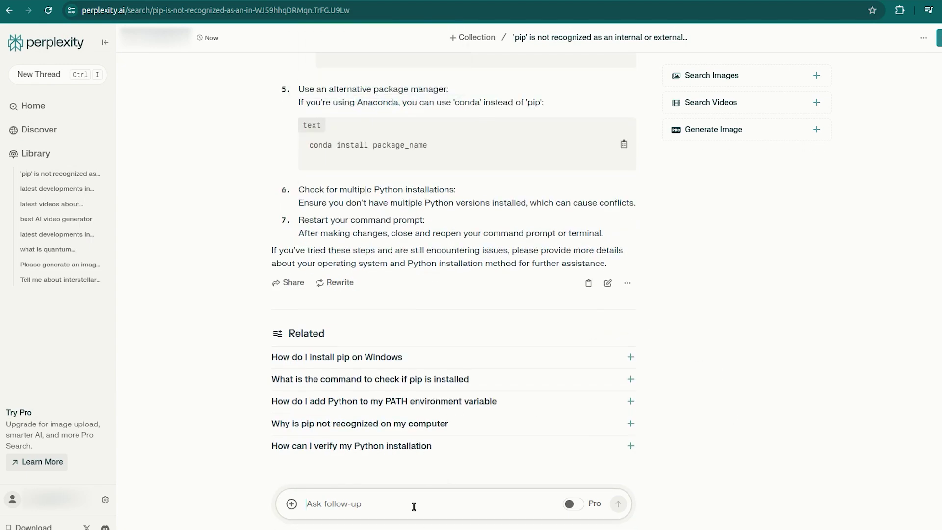
pyautogui.write('i dont know what anaconda is')
pyautogui.press('Return')
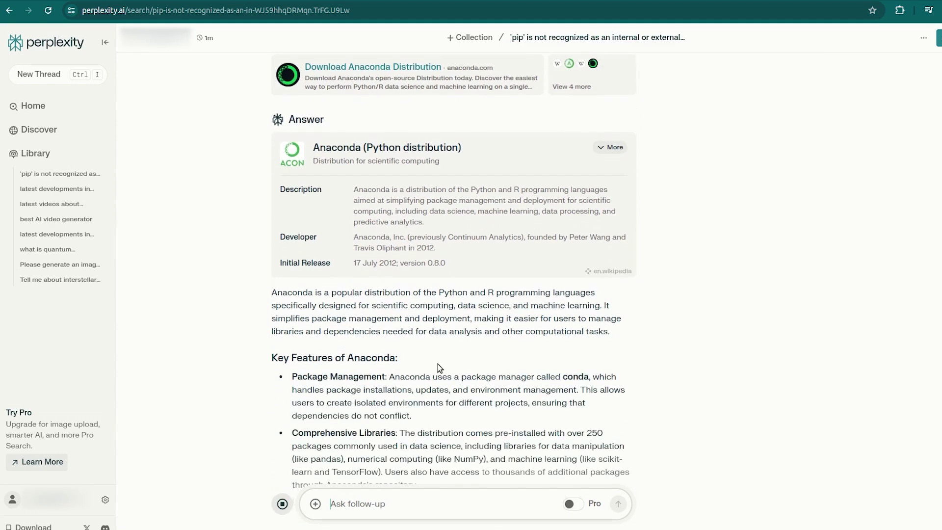
pyautogui.scroll(10, 442, 354)
pyautogui.scroll(5, 438, 362)
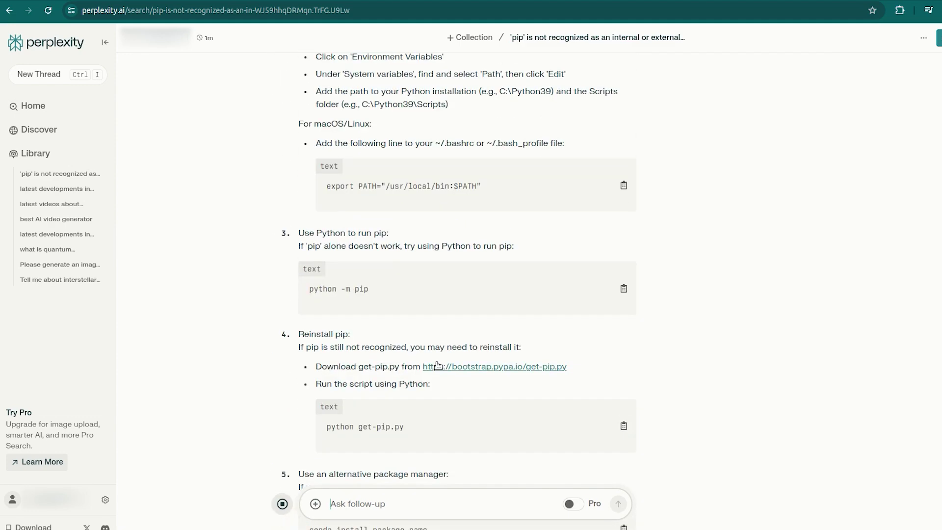
pyautogui.scroll(-8, 438, 366)
pyautogui.scroll(1, 417, 442)
# - Ask 'conda install didnt work', stop the answer, and start a fresh thread
pyautogui.write('conda')
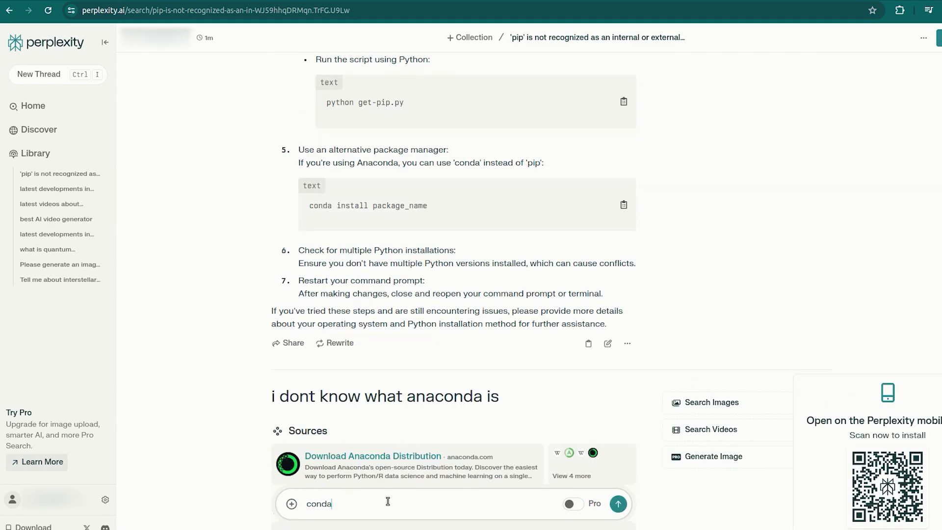
pyautogui.write(' install didnt work')
pyautogui.press('Return')
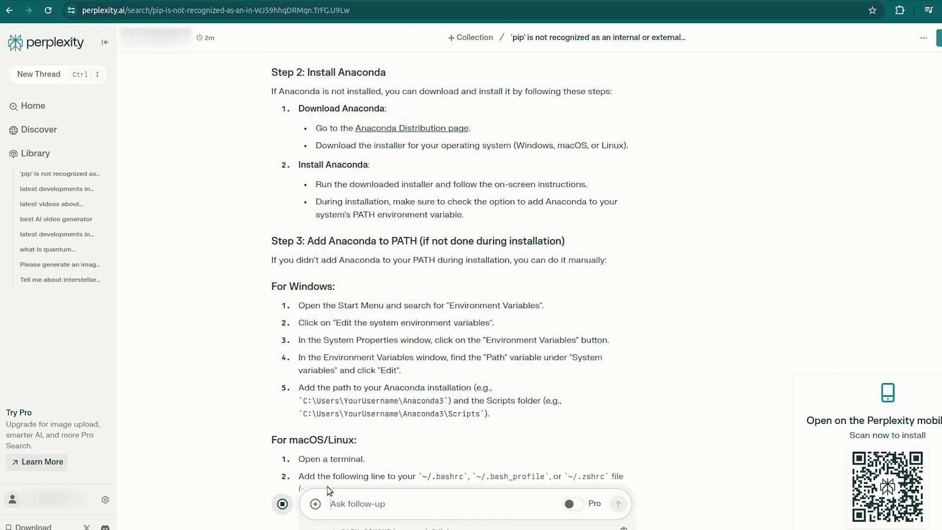
pyautogui.click(290, 509)
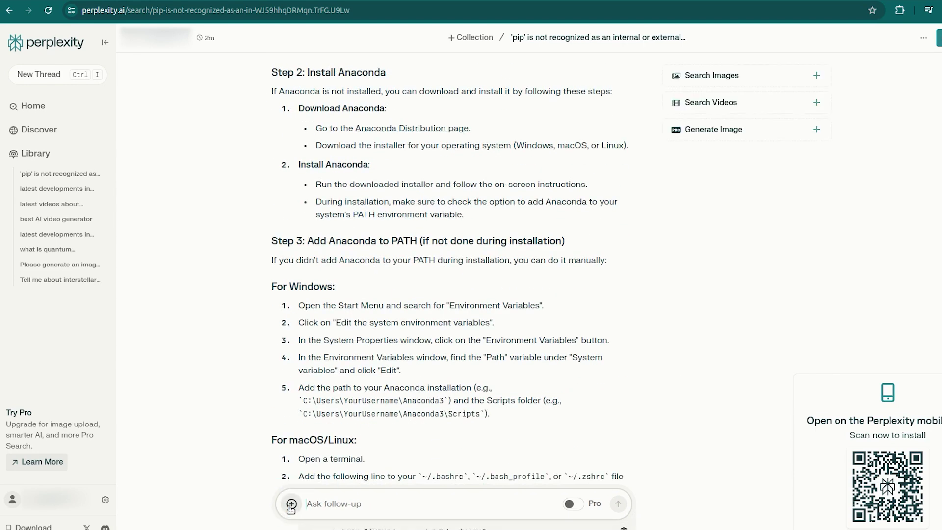
pyautogui.hotkey('ctrl', 'i')
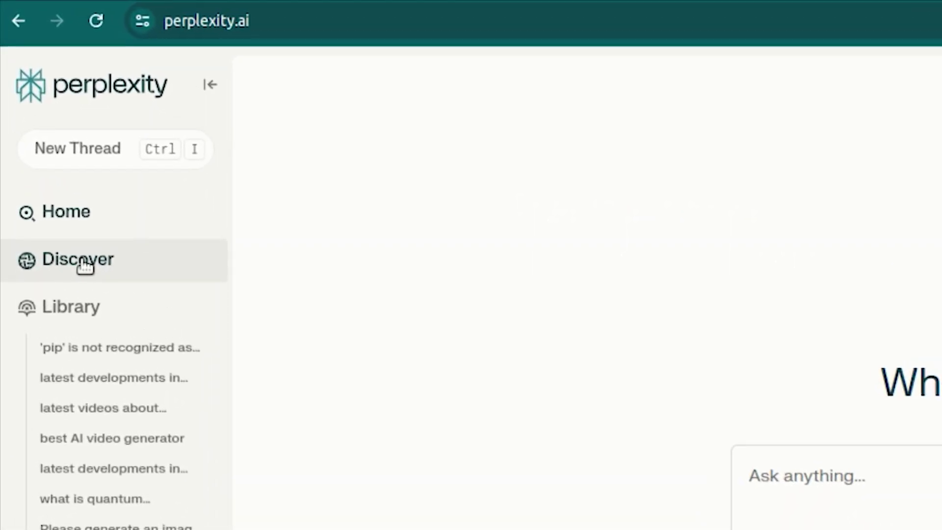
pyautogui.click(74, 238)
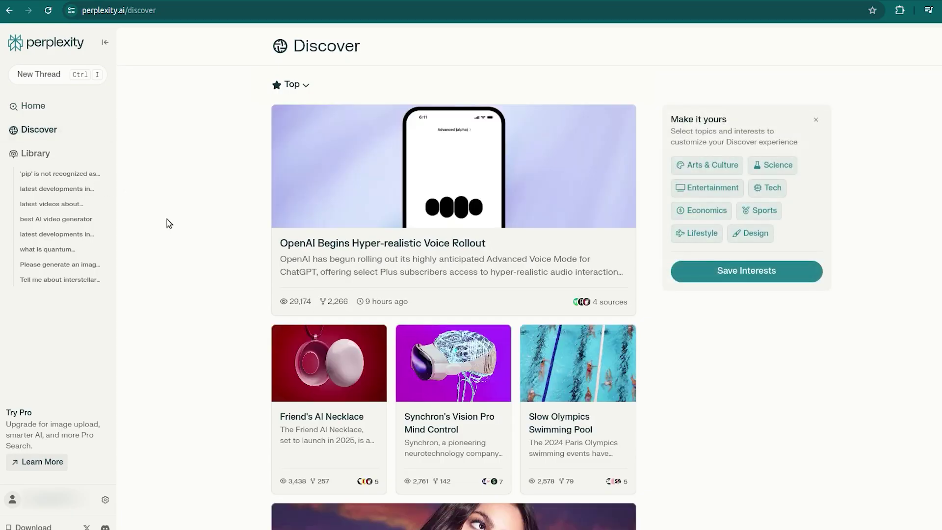
pyautogui.scroll(-4, 167, 223)
pyautogui.scroll(4, 168, 223)
pyautogui.scroll(-3, 532, 103)
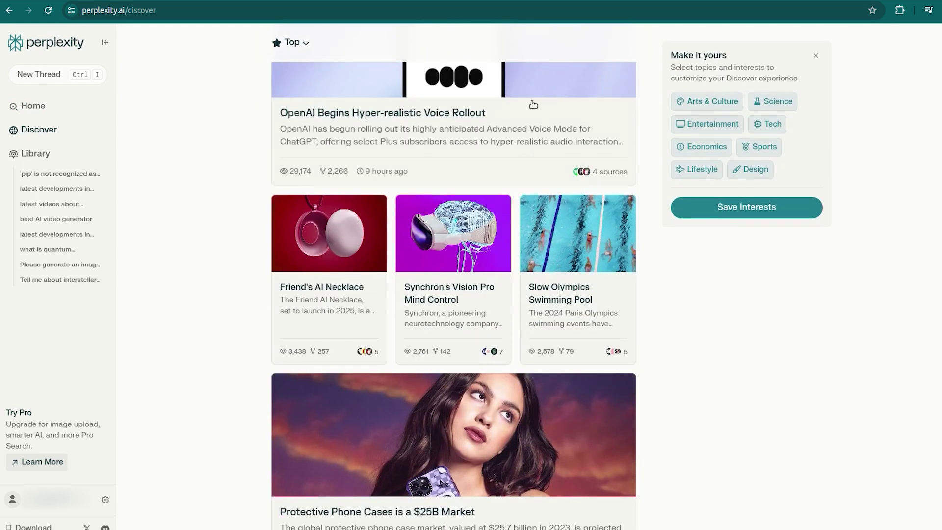
pyautogui.click(496, 139)
pyautogui.scroll(-6, 687, 339)
pyautogui.scroll(6, 754, 386)
pyautogui.scroll(-8, 755, 386)
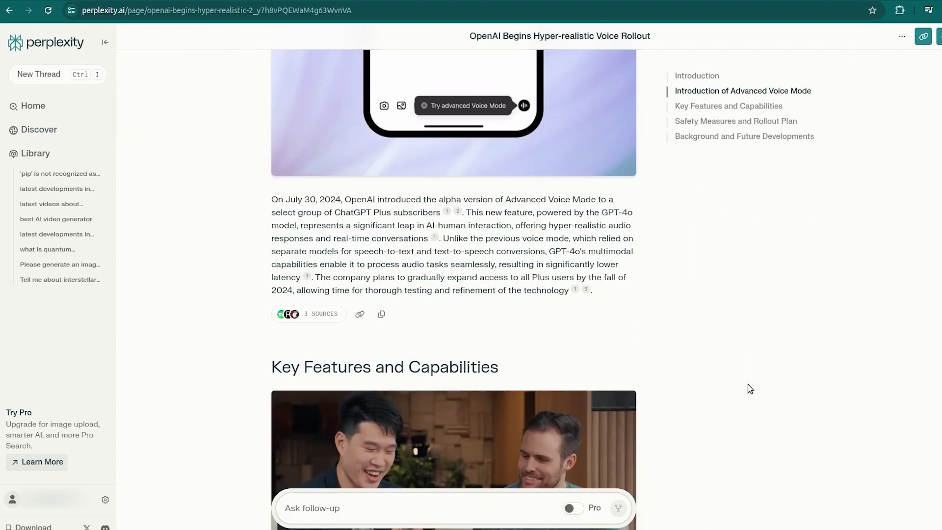
pyautogui.scroll(6, 750, 389)
pyautogui.scroll(-9, 751, 389)
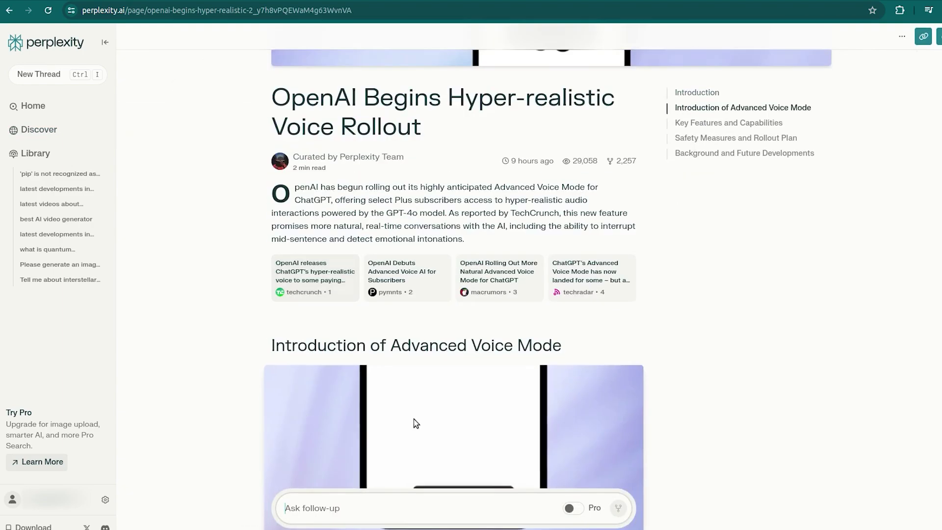
pyautogui.scroll(-15, 782, 418)
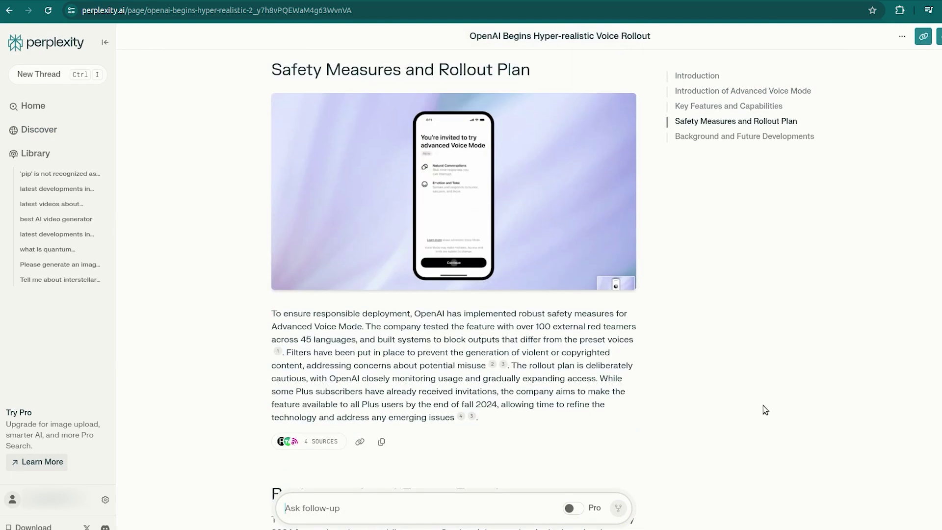
pyautogui.scroll(-2, 766, 409)
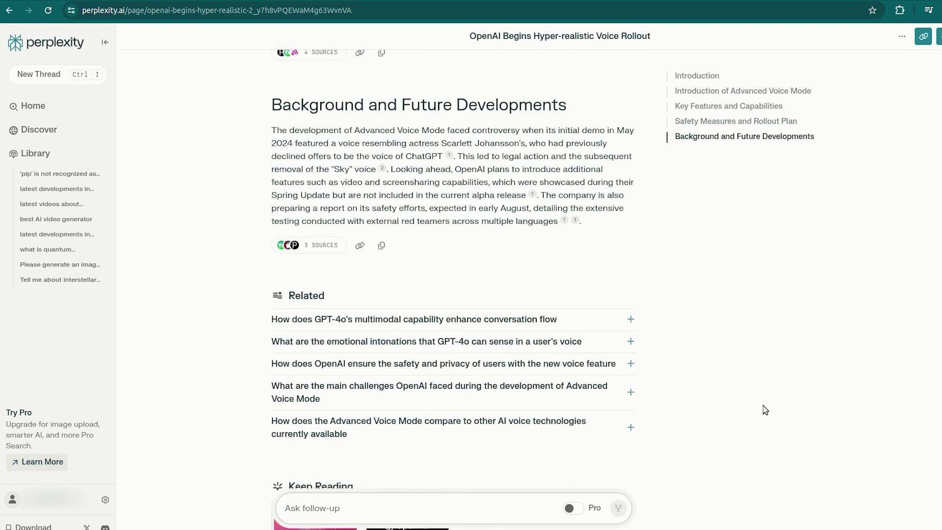
pyautogui.hotkey('ctrl', 'i')
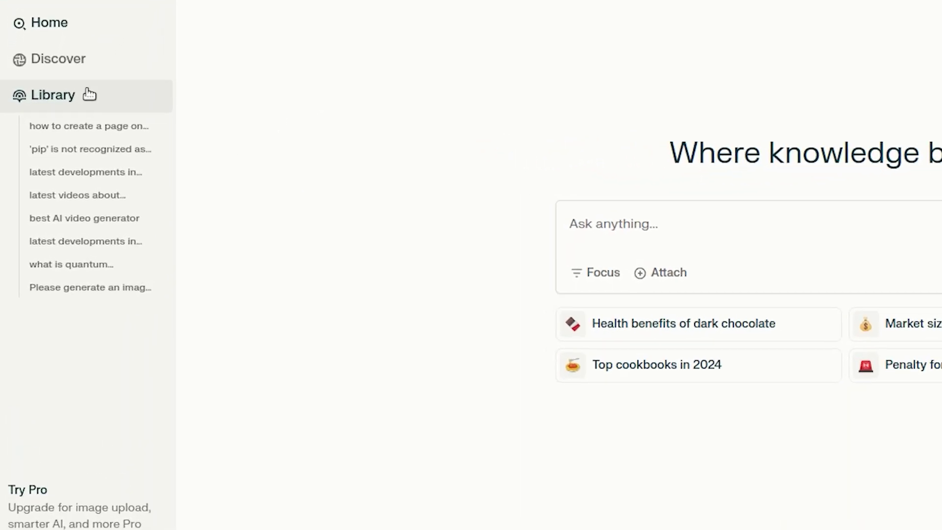
# - Create an 'Indonesia Trip' collection with the 😁 emoji and a surfing-and-hiking AI prompt, then open it
pyautogui.click(89, 94)
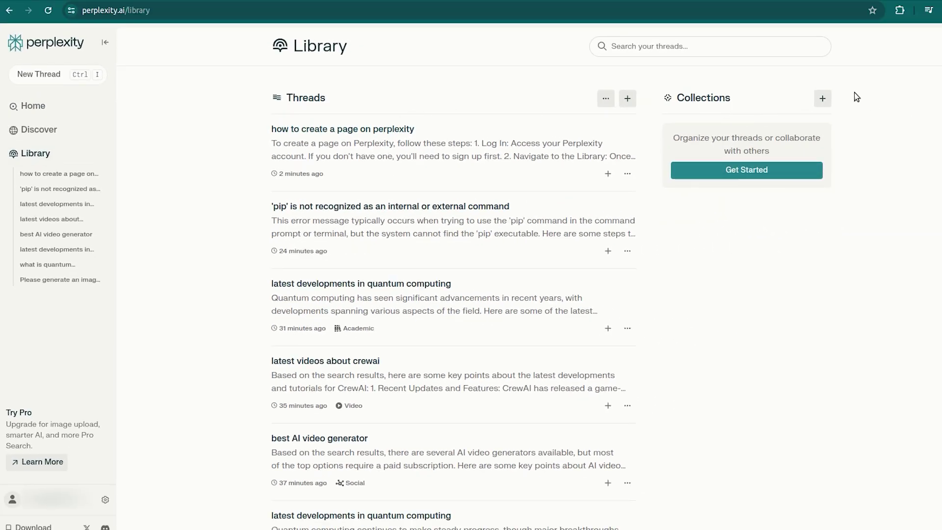
pyautogui.click(822, 98)
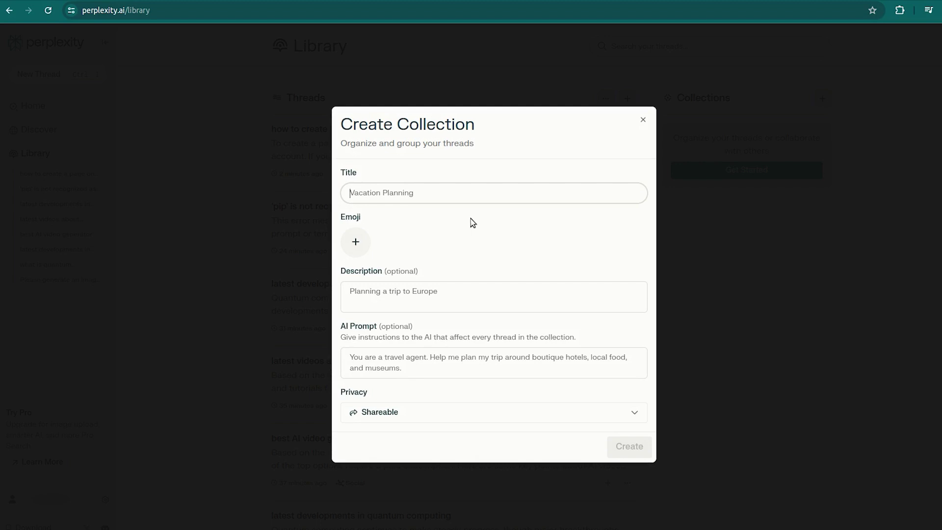
pyautogui.write('Indo')
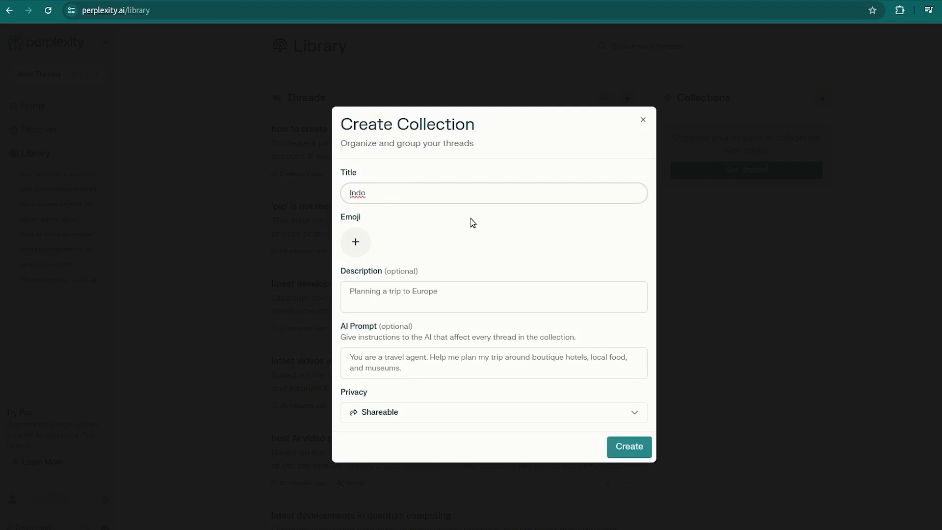
pyautogui.write('nesia Trip')
pyautogui.click(357, 242)
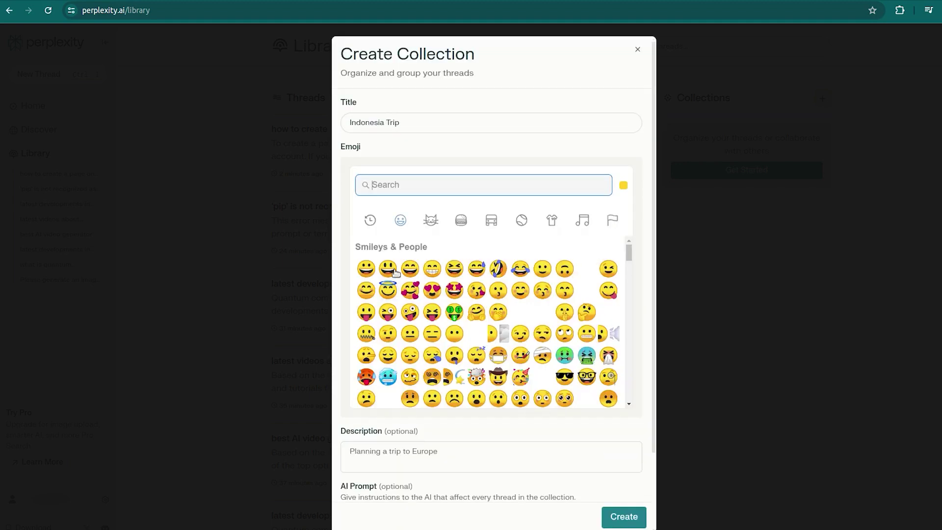
pyautogui.click(433, 269)
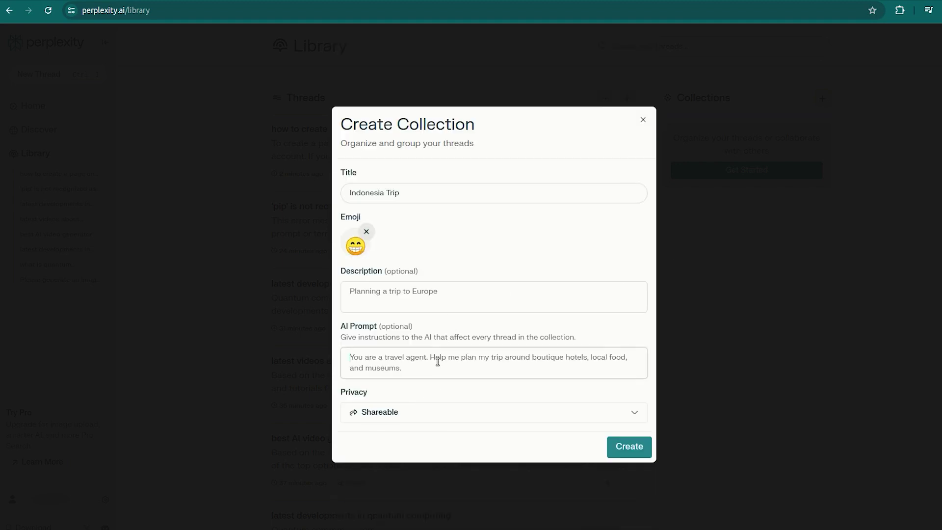
pyautogui.write('I want to make a travel plan for a')
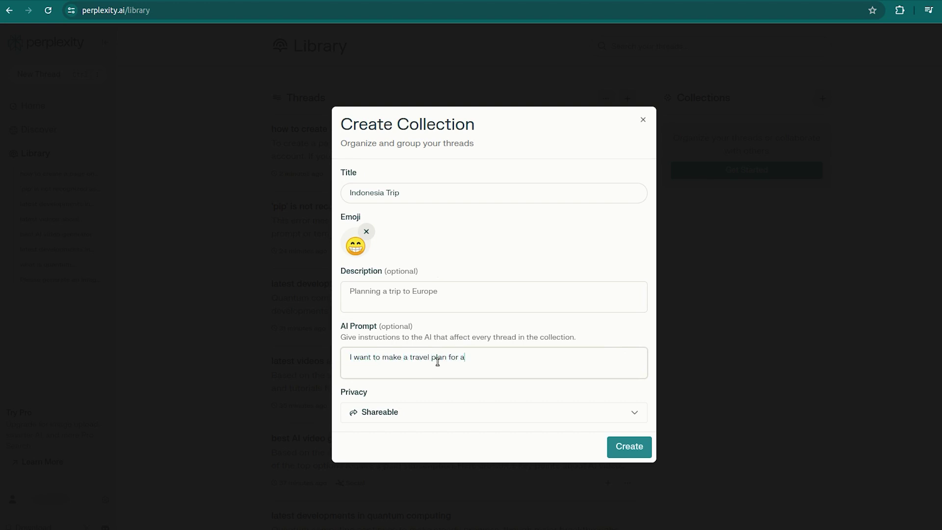
pyautogui.write('nth trip to indonesia to go surfing')
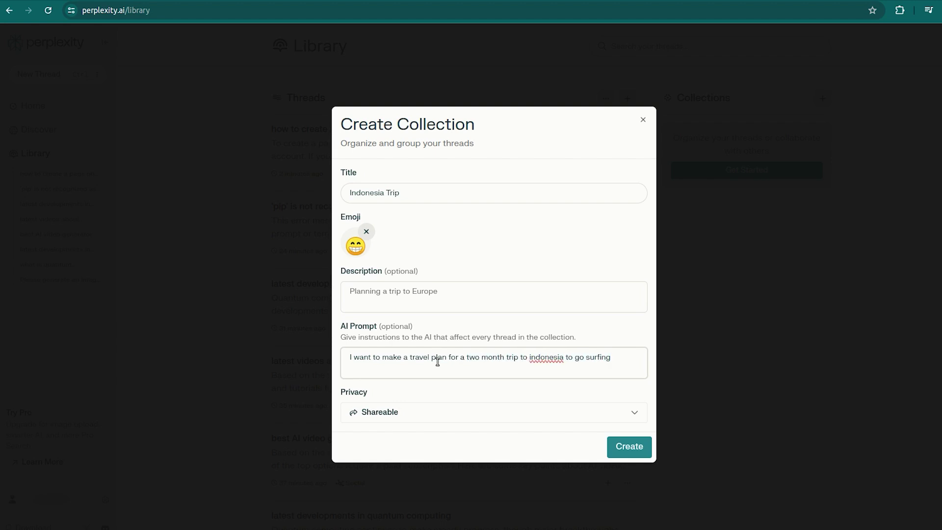
pyautogui.write(' and hiking')
pyautogui.click(622, 444)
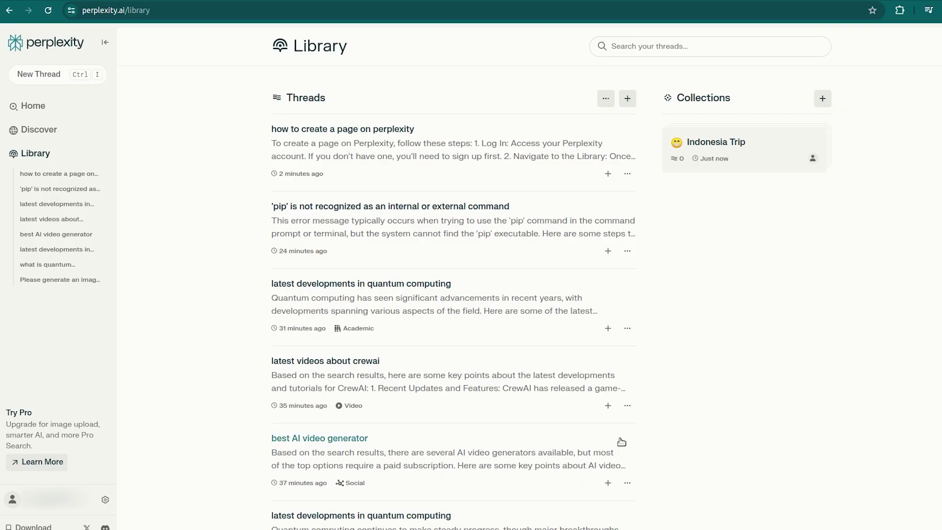
pyautogui.click(749, 143)
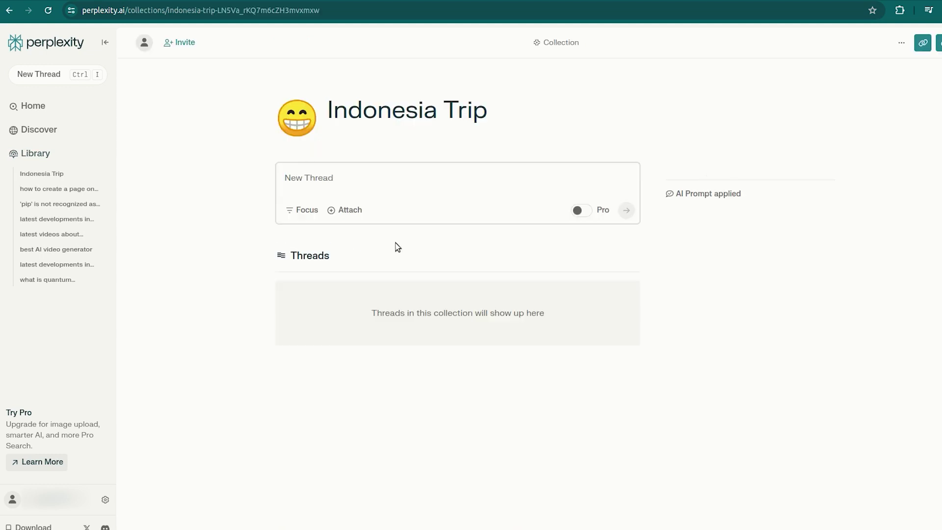
# - Ask 'What are the best times to go surf in Indonesia' in the collection
pyautogui.write('What are tge v')
pyautogui.press('BackSpace')
pyautogui.press('BackSpace')
pyautogui.press('BackSpace')
pyautogui.press('BackSpace')
pyautogui.write('he best time')
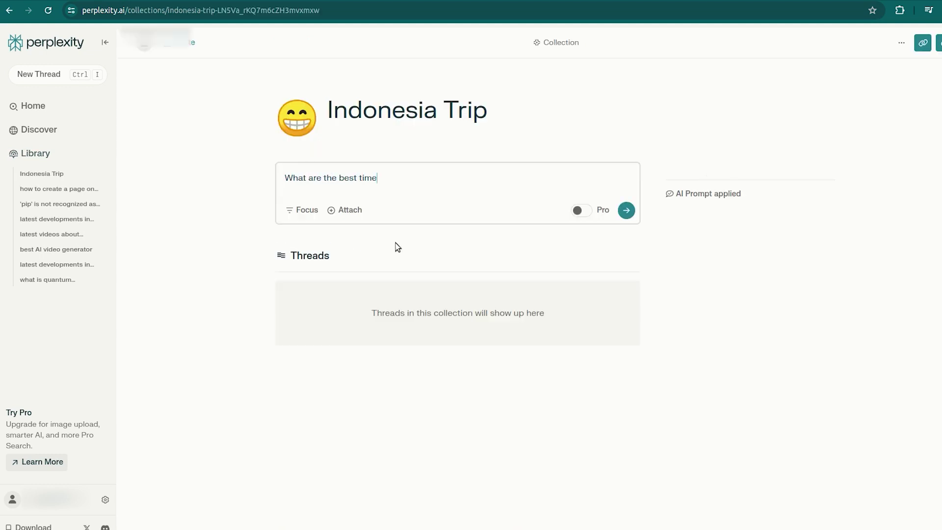
pyautogui.write('s to go surf in Indonesia')
pyautogui.press('Return')
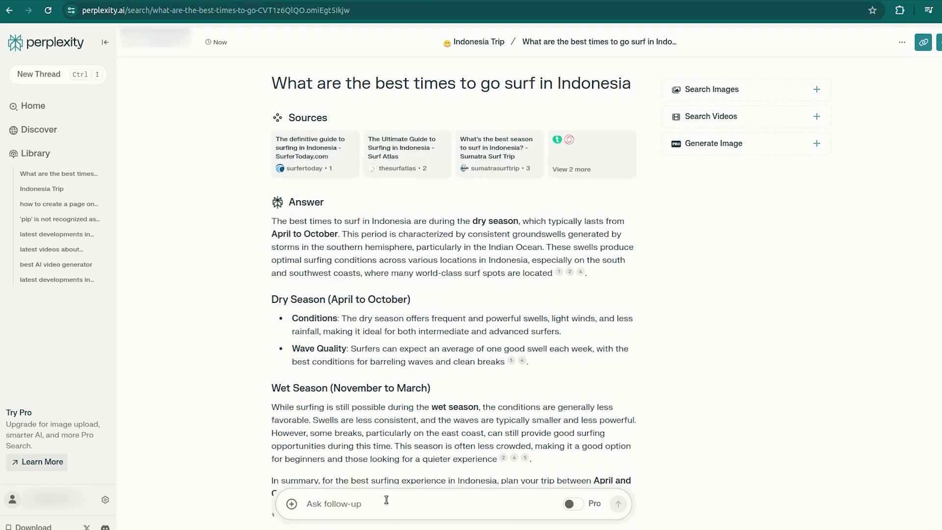
# - Ask the follow-up 'What are the conditions surf wise in the winter'
pyautogui.write('What a')
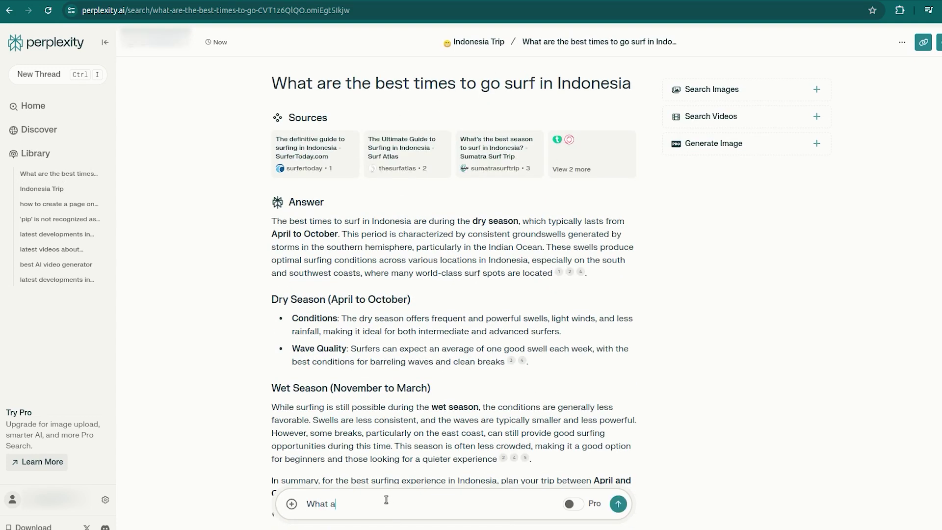
pyautogui.write('re the conditions surf wise in the winter')
pyautogui.press('Return')
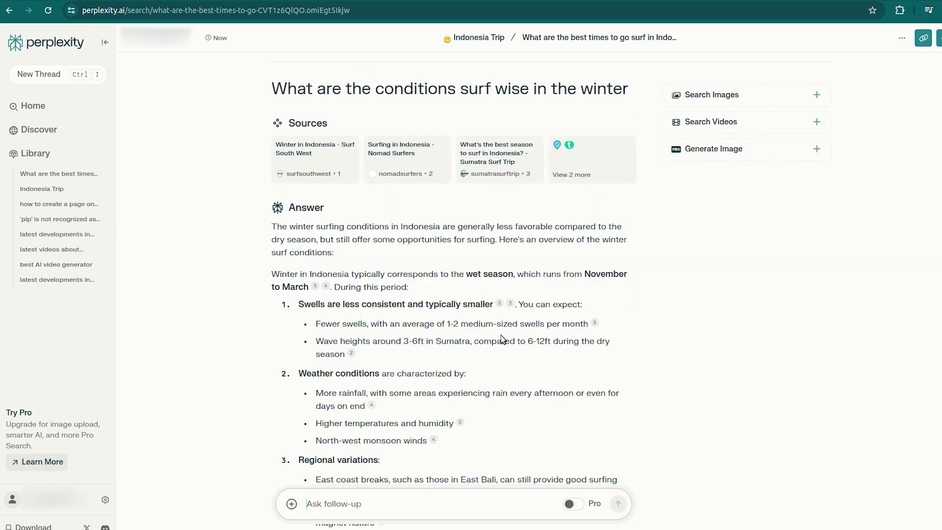
pyautogui.scroll(-3, 362, 388)
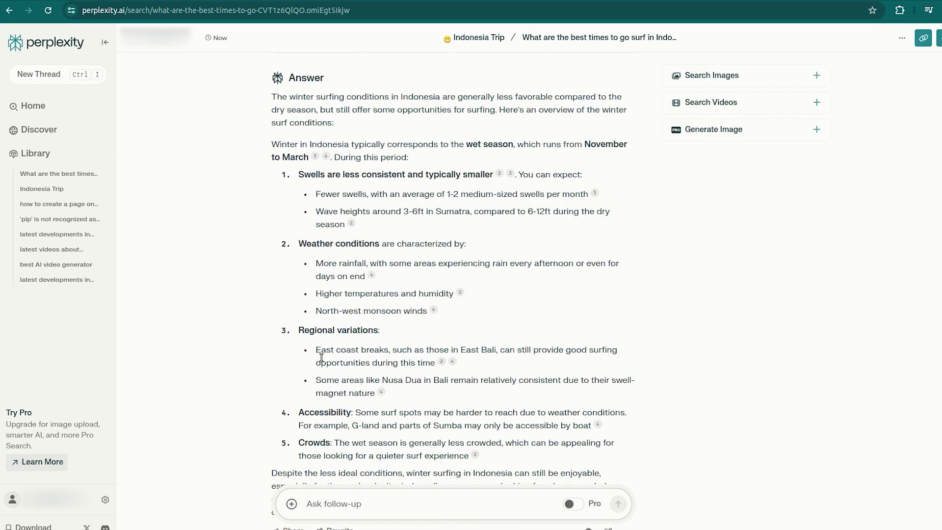
pyautogui.click(367, 501)
pyautogui.scroll(10, 367, 501)
pyautogui.scroll(-4, 363, 503)
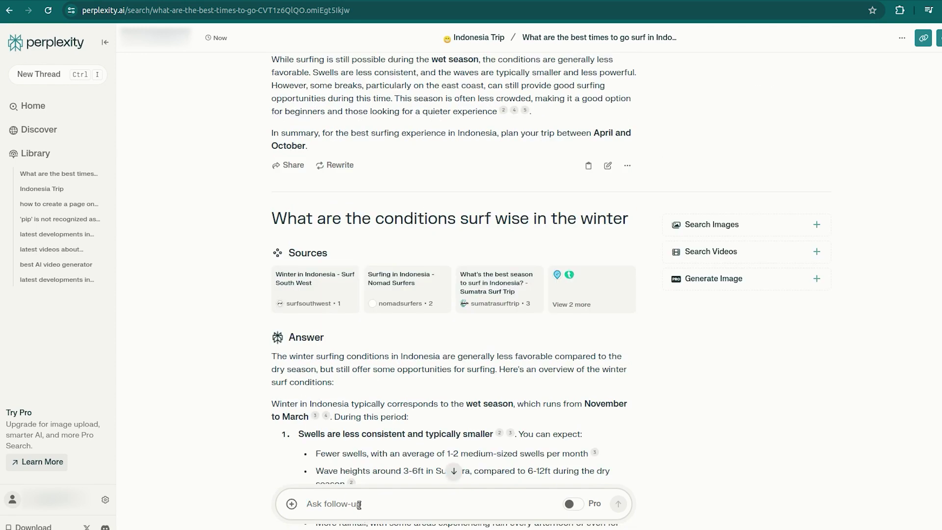
# - Ask for the best surf spots for intermediates in December and January, then return to the collection
pyautogui.write('The best su')
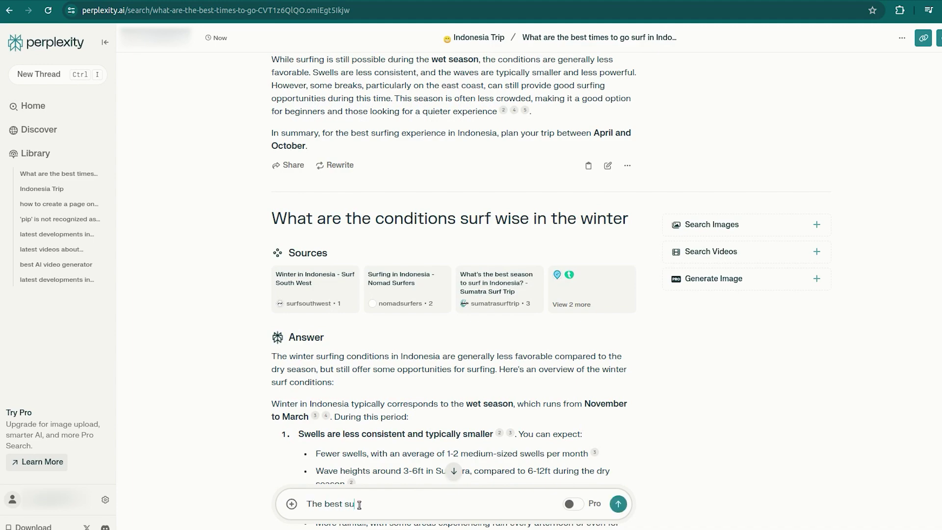
pyautogui.write('rf spots for intermediates')
pyautogui.press('Return')
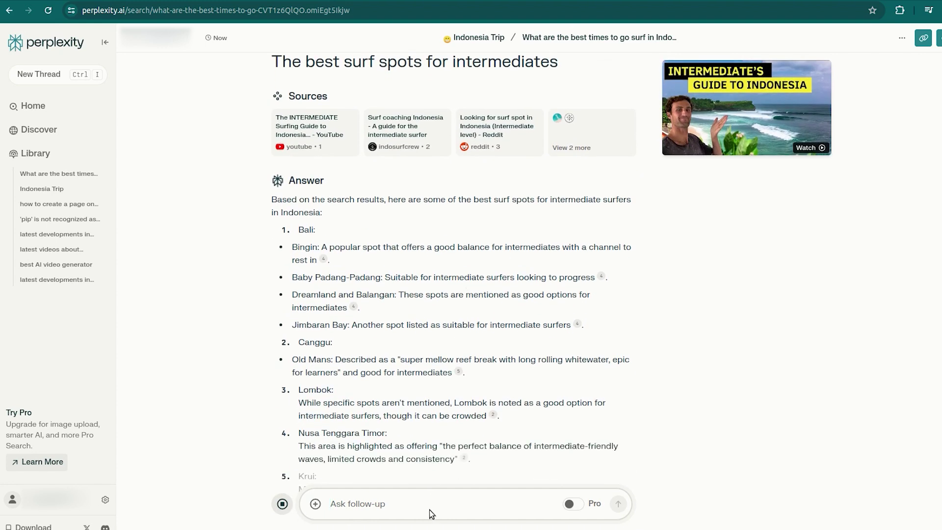
pyautogui.write('specifically intermedi')
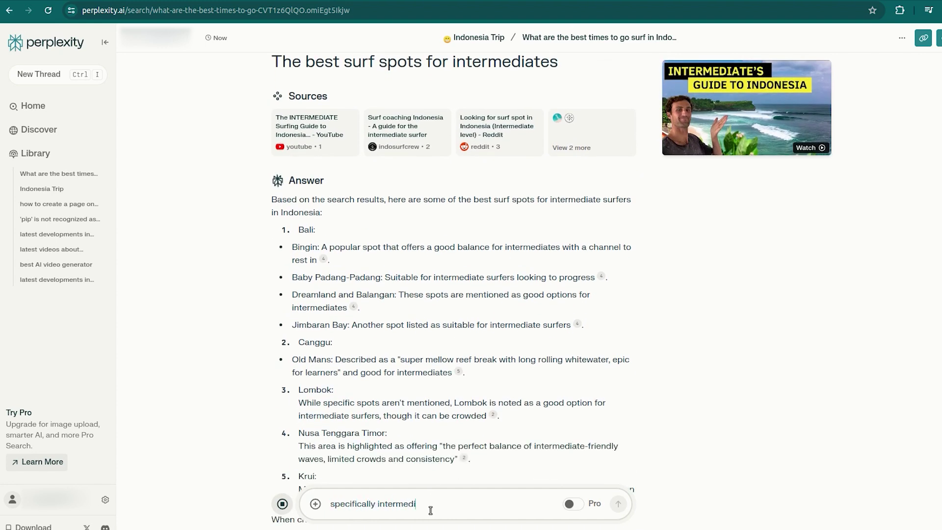
pyautogui.write('ates wanting to surf')
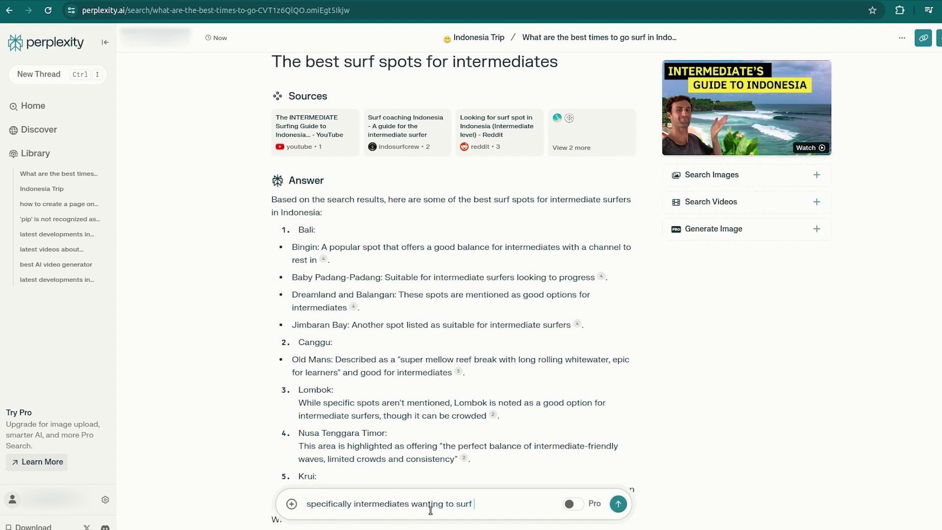
pyautogui.write(' in december a')
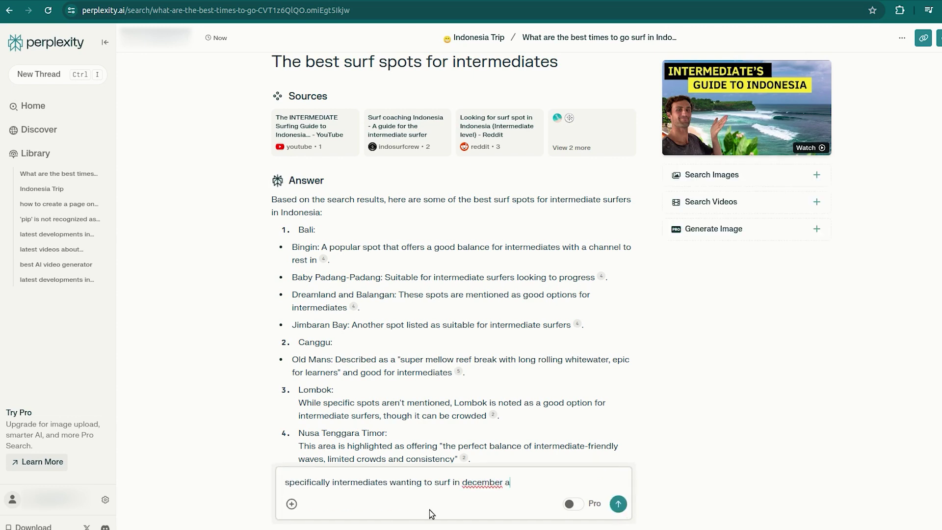
pyautogui.write('nd january')
pyautogui.press('Return')
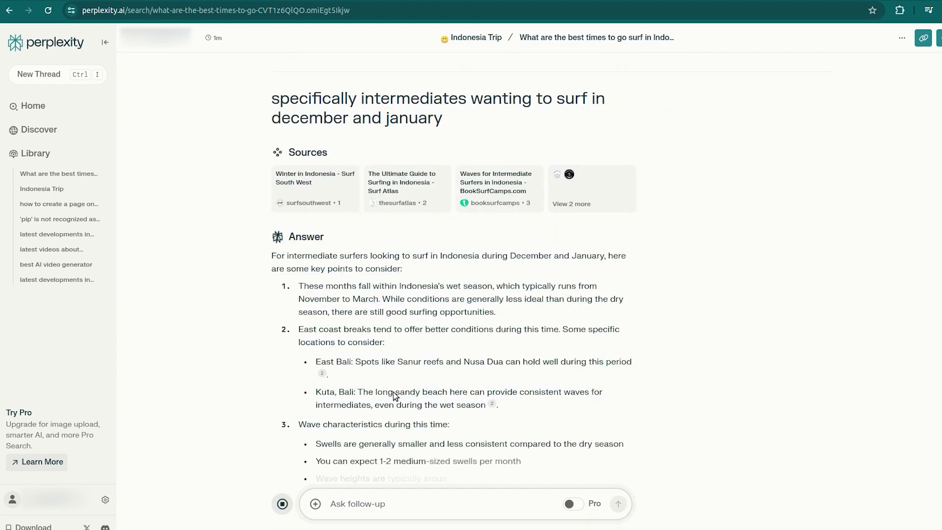
pyautogui.click(476, 37)
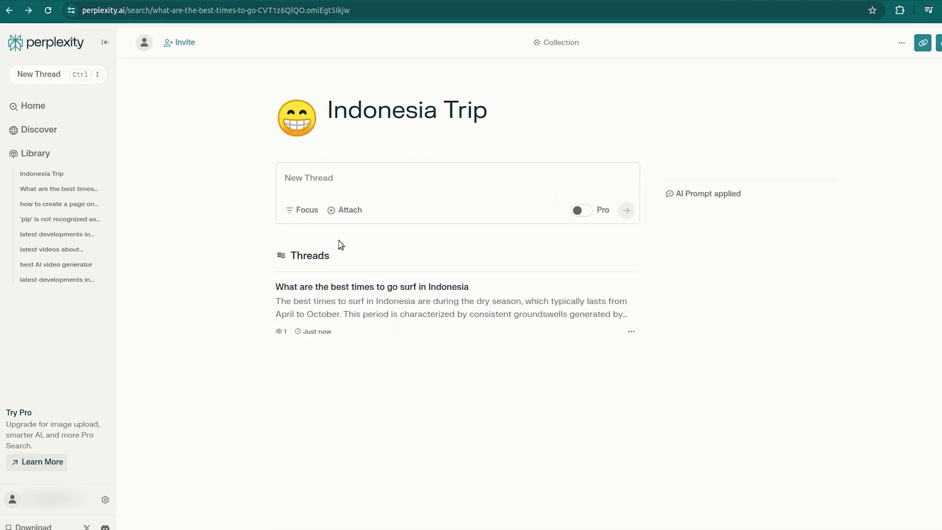
# - Ask 'What are some nice hikes in Bali' as a new collection thread, then return to Indonesia Trip
pyautogui.click(339, 187)
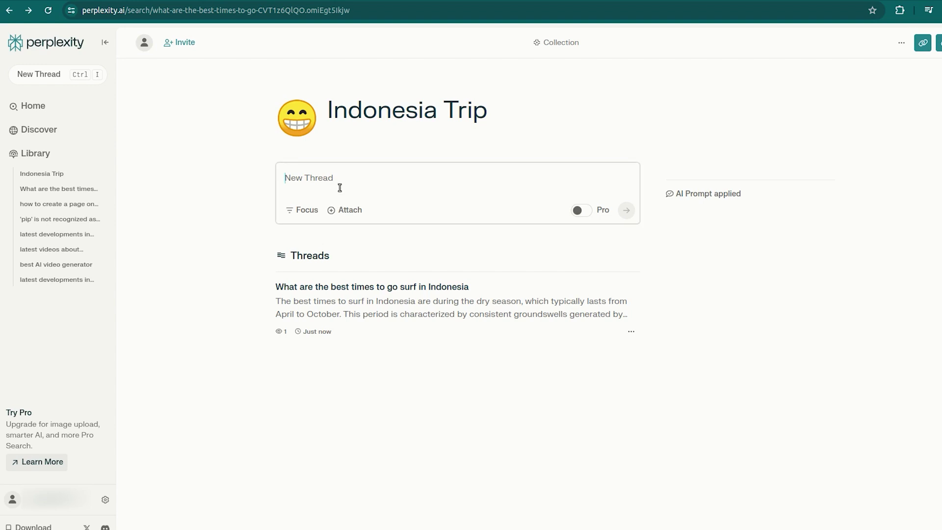
pyautogui.write('What are so')
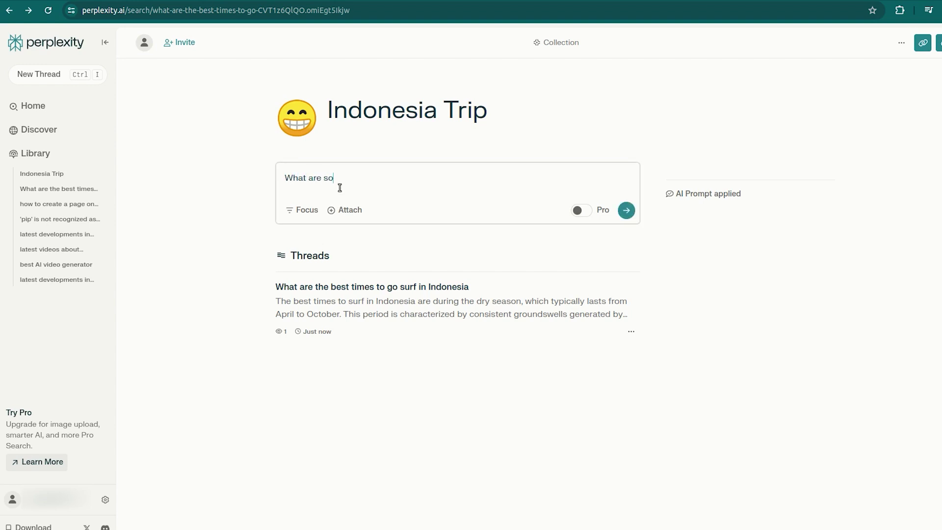
pyautogui.write('me nice hikes in Bali')
pyautogui.press('Return')
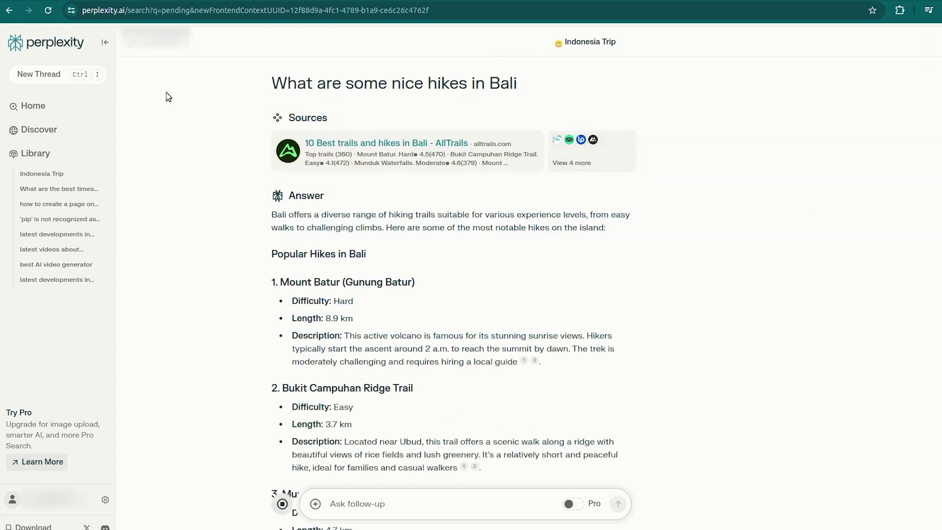
pyautogui.click(590, 51)
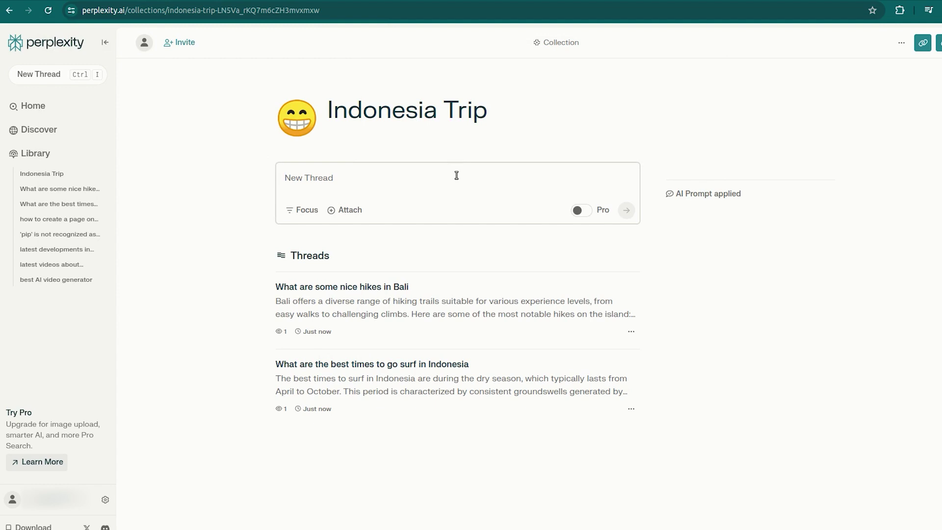
# - Ask about surfing while working remotely, then clarify it's for a solo traveler to Indonesia
pyautogui.write('What')
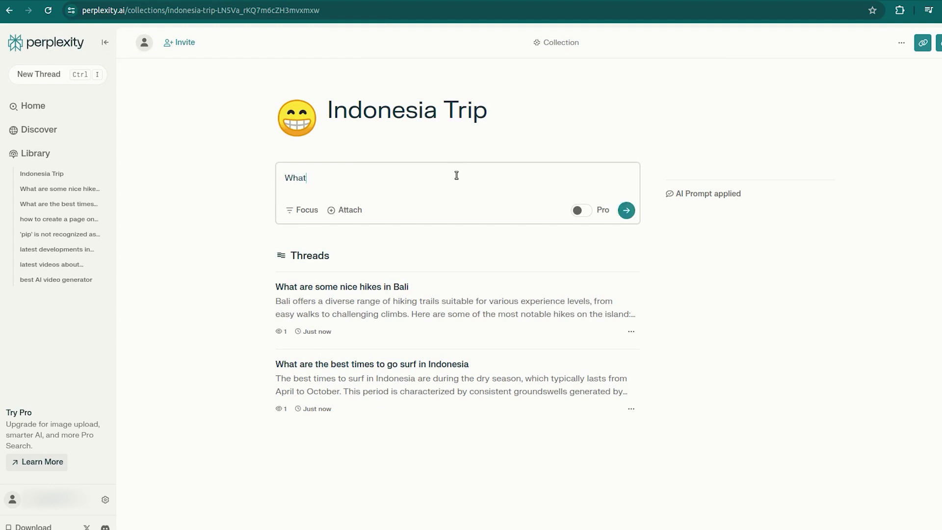
pyautogui.write(' are the best options for a oslo')
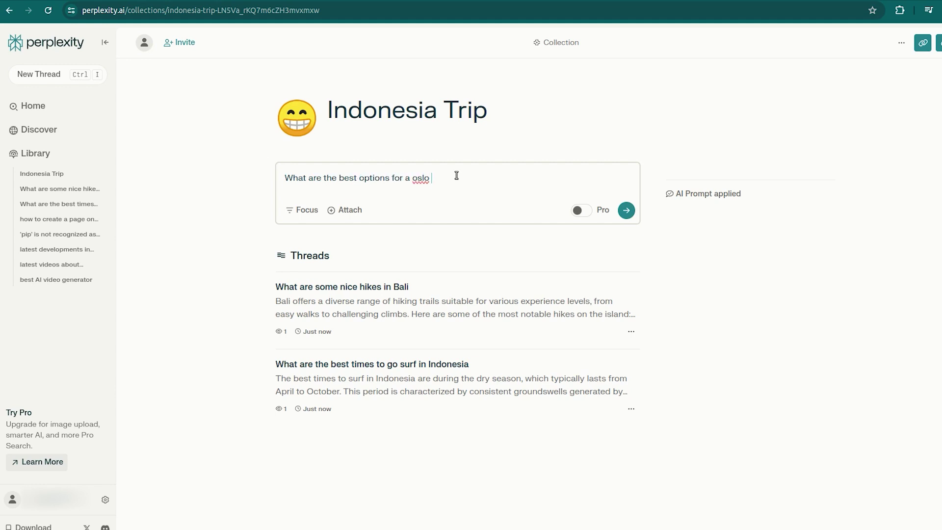
pyautogui.write(' traveler wanting to surf but also work remoev')
pyautogui.press('Return')
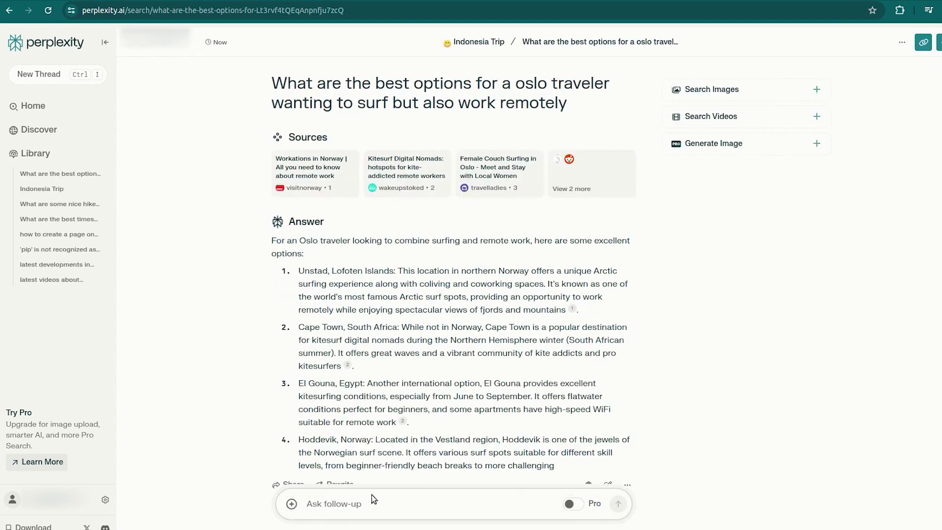
pyautogui.write('I meant solo traveler to')
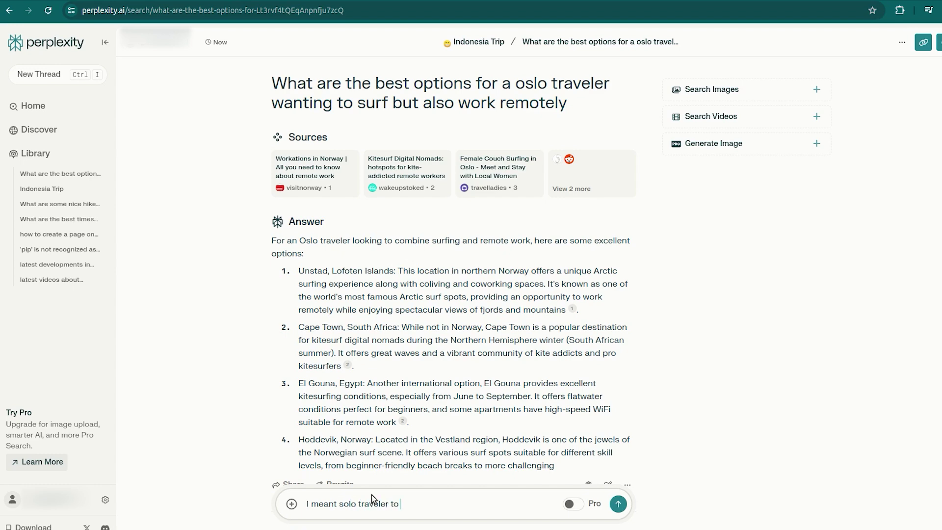
pyautogui.write(' indonesia')
pyautogui.press('Return')
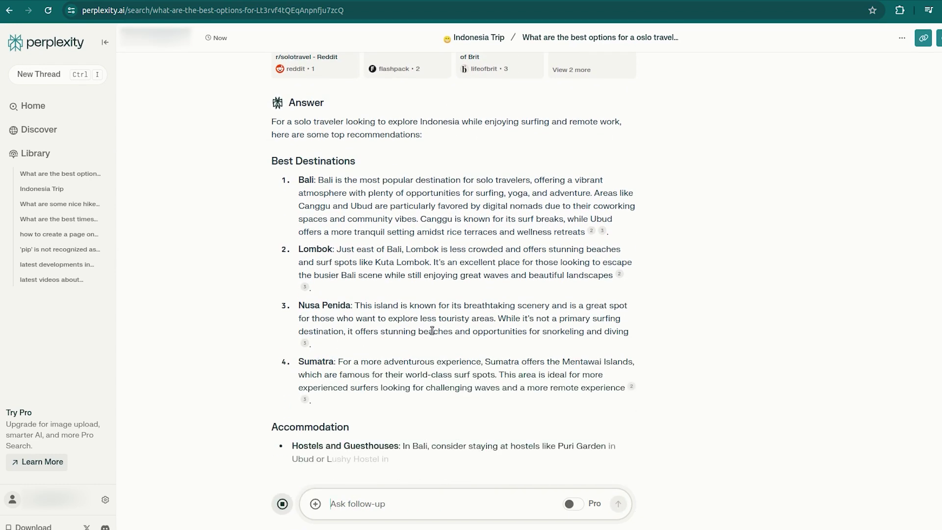
# - Stop the answer and ask 'What are some good hostels for digital nomads in bali'
pyautogui.click(277, 504)
pyautogui.click(424, 501)
pyautogui.write('What are some good hostels for')
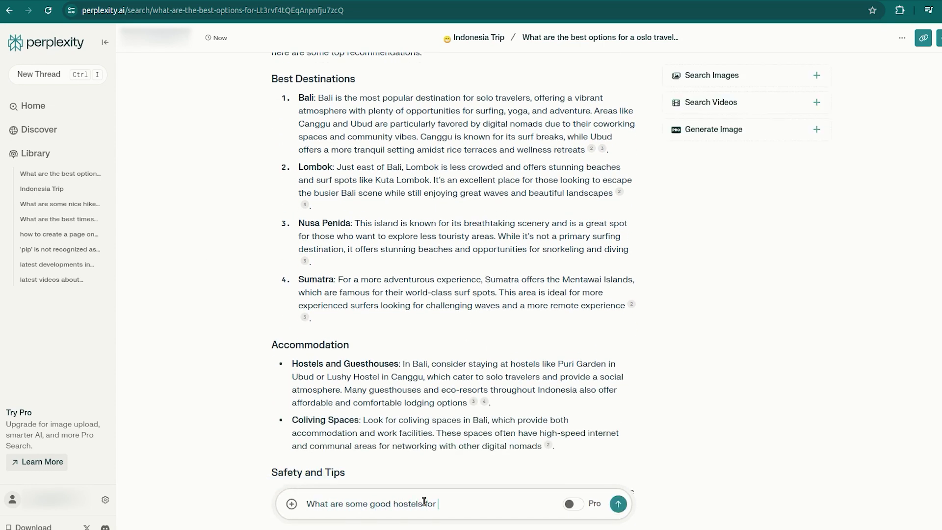
pyautogui.write(' digital nomads in bali')
pyautogui.press('Return')
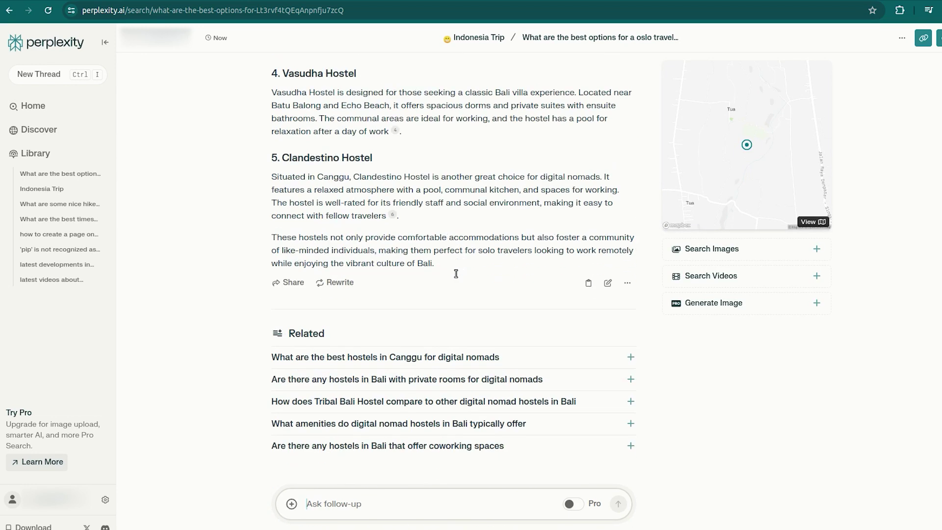
# - Go back to the Indonesia Trip collection and browse its three threads
pyautogui.click(467, 38)
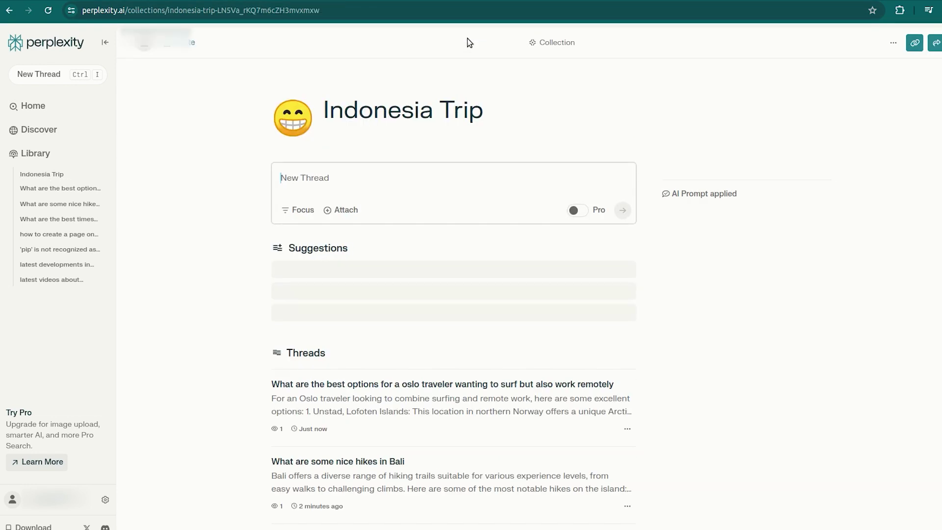
pyautogui.scroll(-1, 638, 343)
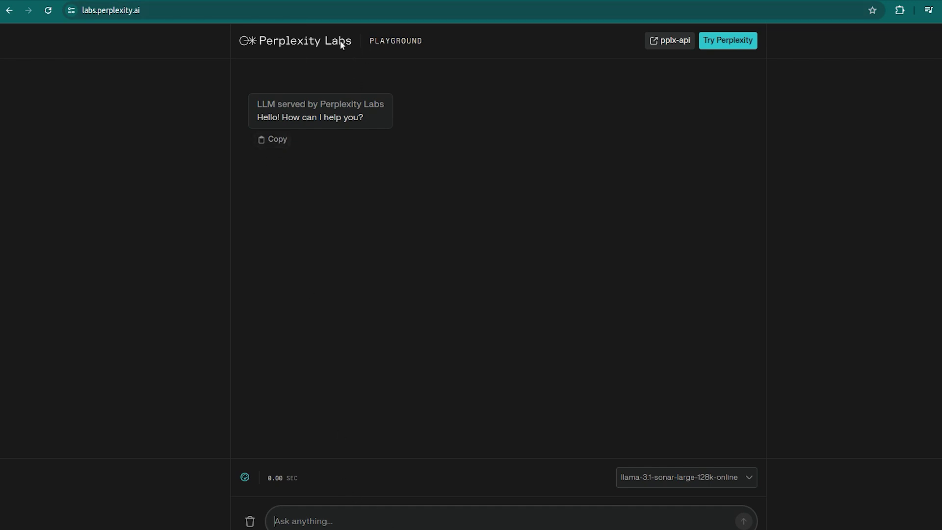
# - Check the model list, then prompt llama-3.1-sonar-large-128k-online with 'Tell me about interstellar space travel'
pyautogui.click(730, 476)
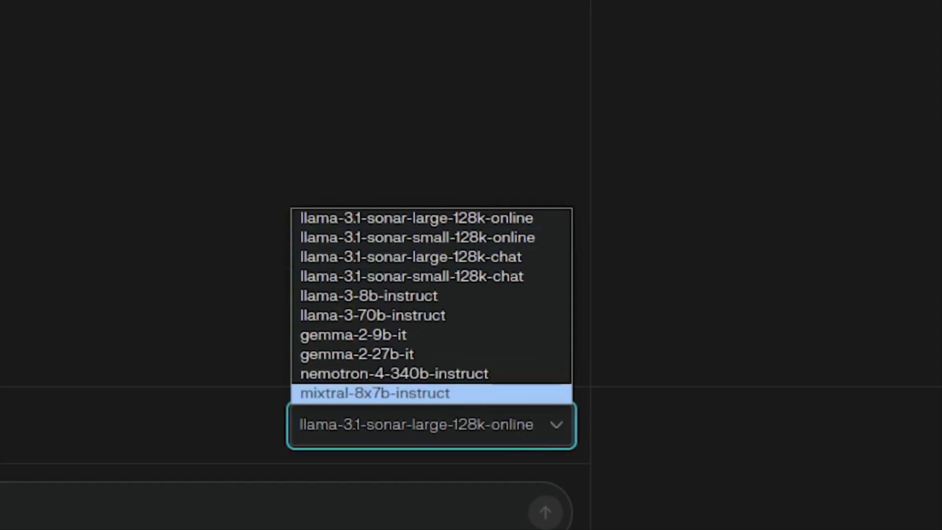
pyautogui.click(417, 520)
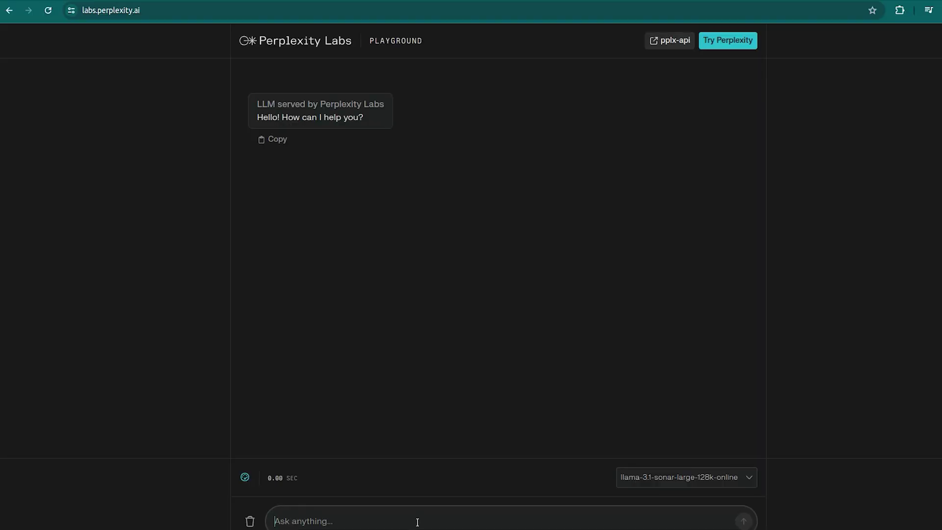
pyautogui.write('Tell me about sp')
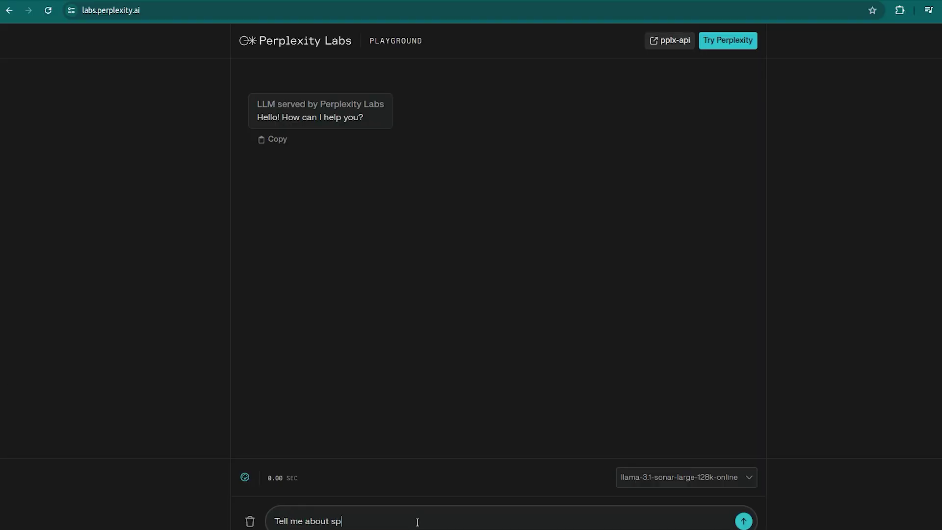
pyautogui.write('acetrave')
pyautogui.press('BackSpace')
pyautogui.press('BackSpace')
pyautogui.press('BackSpace')
pyautogui.press('BackSpace')
pyautogui.press('BackSpace')
pyautogui.press('BackSpace')
pyautogui.press('BackSpace')
pyautogui.press('BackSpace')
pyautogui.press('BackSpace')
pyautogui.write('nit')
pyautogui.press('BackSpace')
pyautogui.write('interstellar space trav')
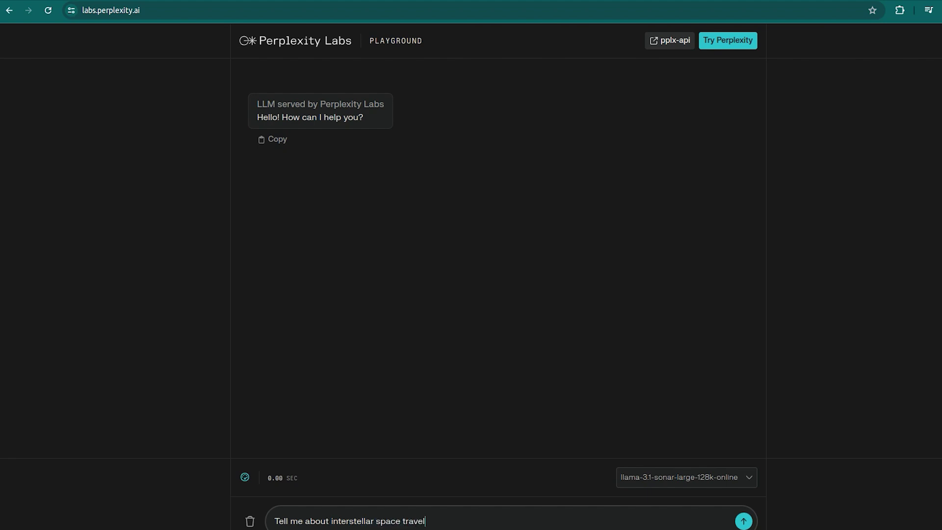
pyautogui.write('el')
pyautogui.press('Return')
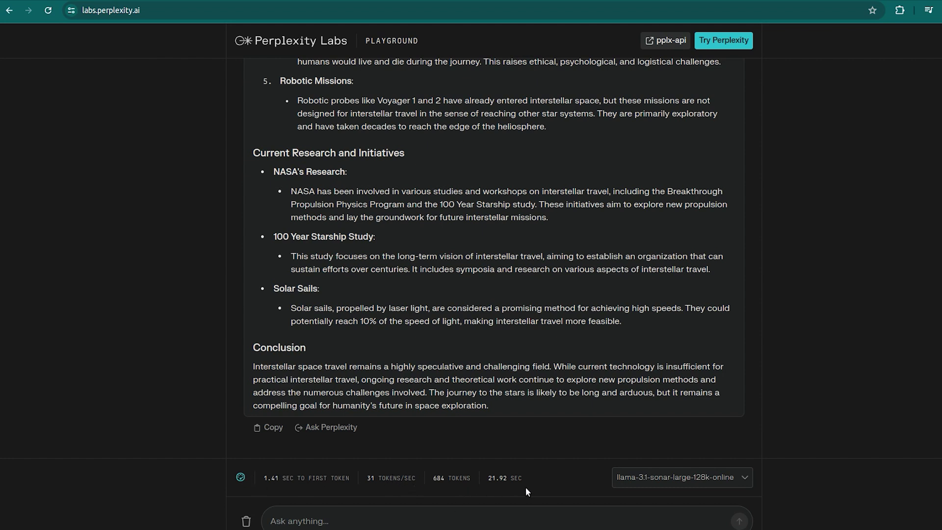
# - Switch to mixtral-8x7b-instruct and resend the copied interstellar space travel prompt
pyautogui.click(665, 481)
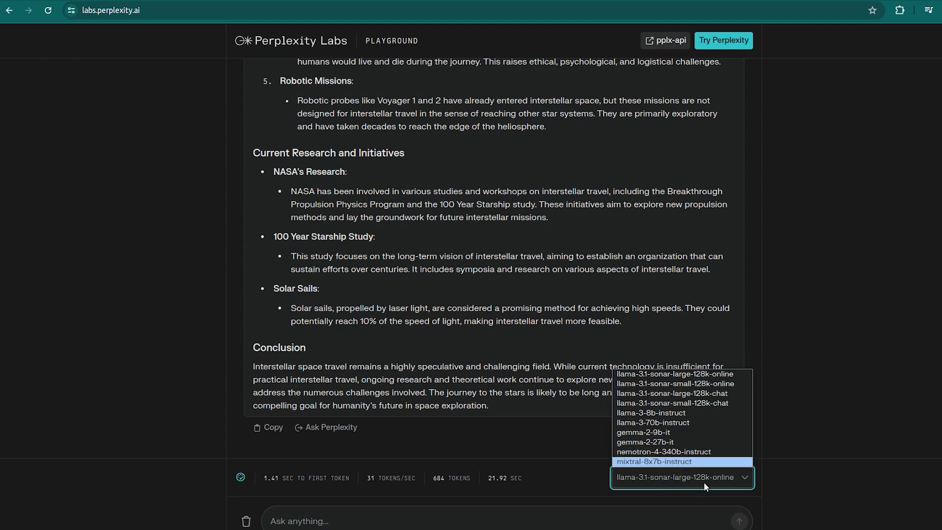
pyautogui.click(687, 461)
pyautogui.scroll(4, 566, 221)
pyautogui.scroll(8, 566, 221)
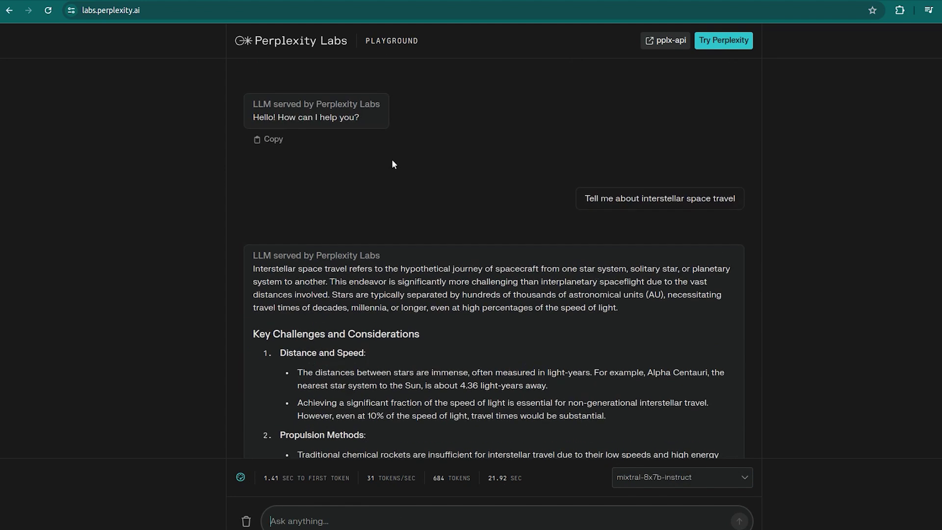
pyautogui.tripleClick(601, 196)
pyautogui.hotkey('ctrl', 'c')
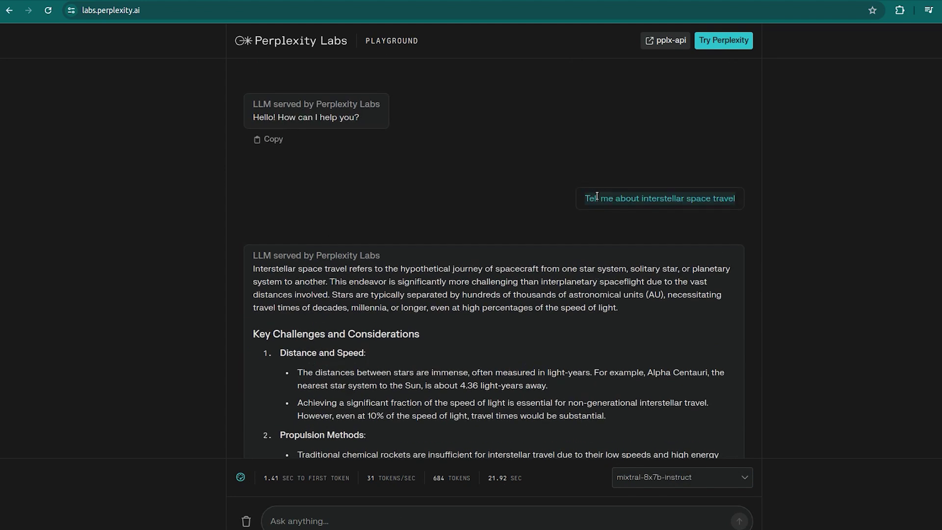
pyautogui.click(383, 521)
pyautogui.hotkey('ctrl', 'v')
pyautogui.press('Return')
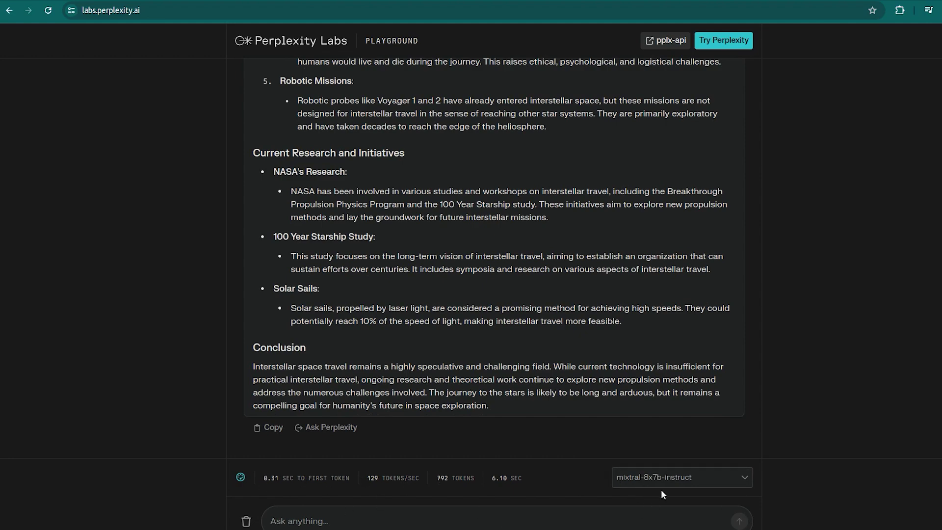
pyautogui.scroll(10, 603, 295)
pyautogui.scroll(5, 603, 324)
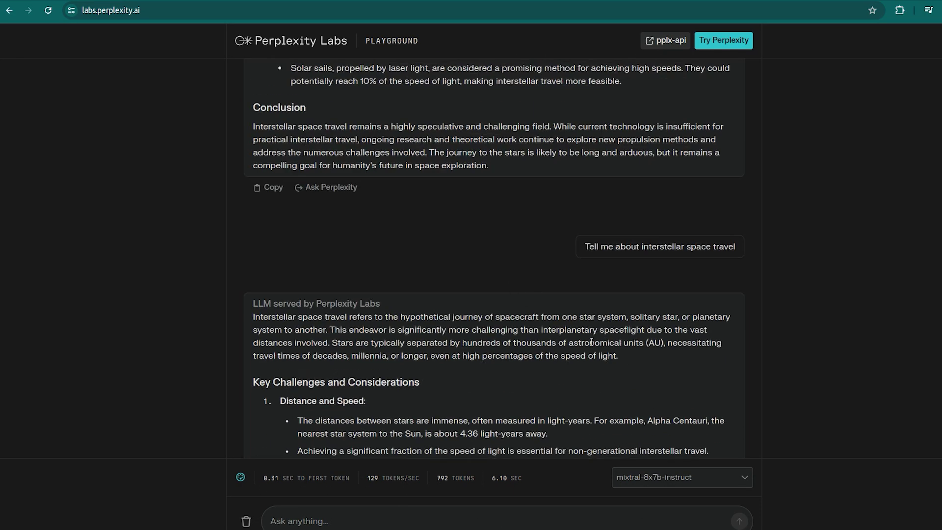